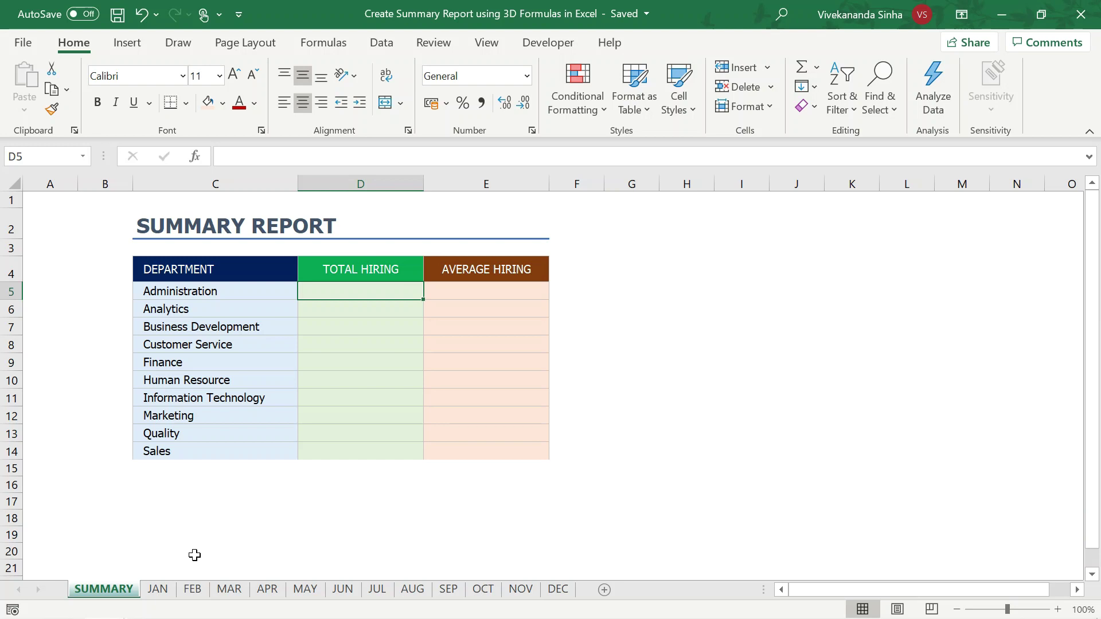
- Review the department hiring tables on the JAN, FEB, MAR, APR and DEC sheets
click(158, 591)
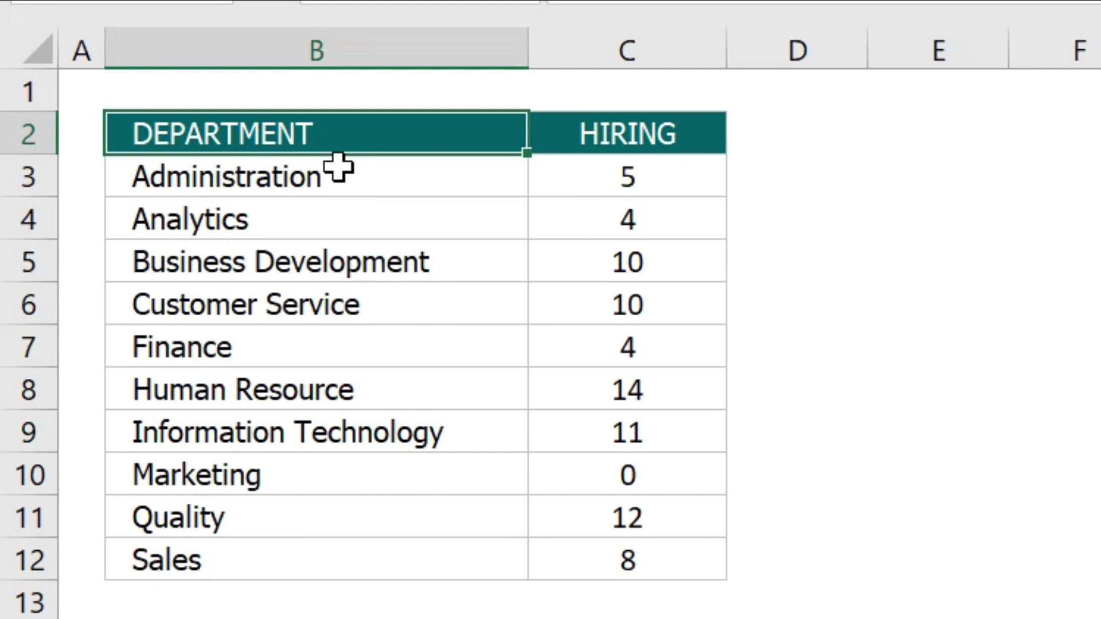
drag(294, 183, 299, 560)
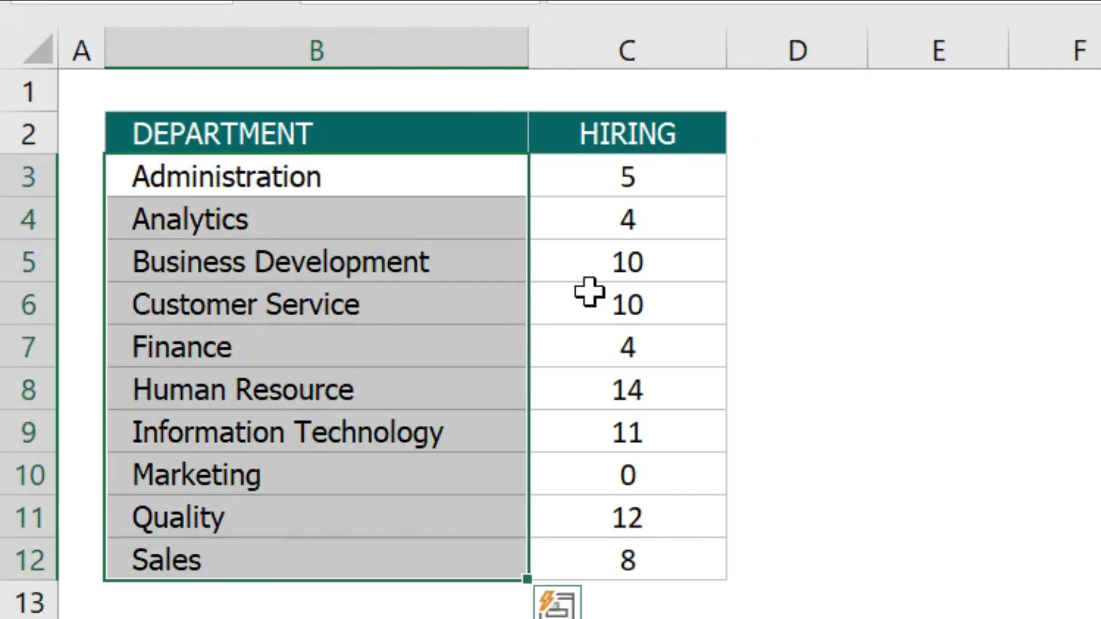
click(633, 182)
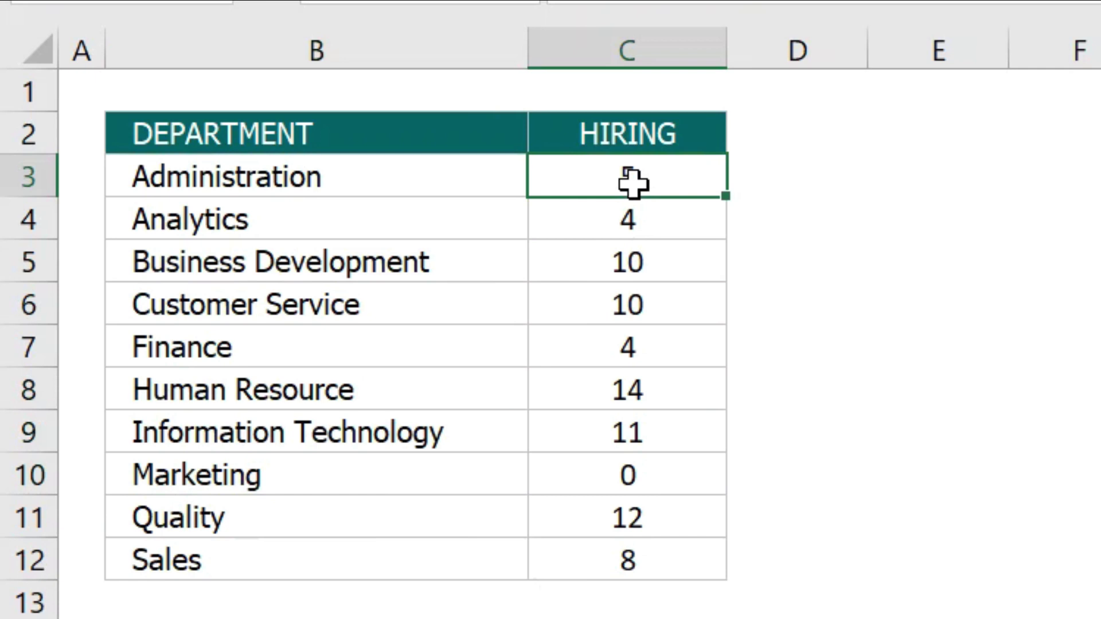
click(602, 462)
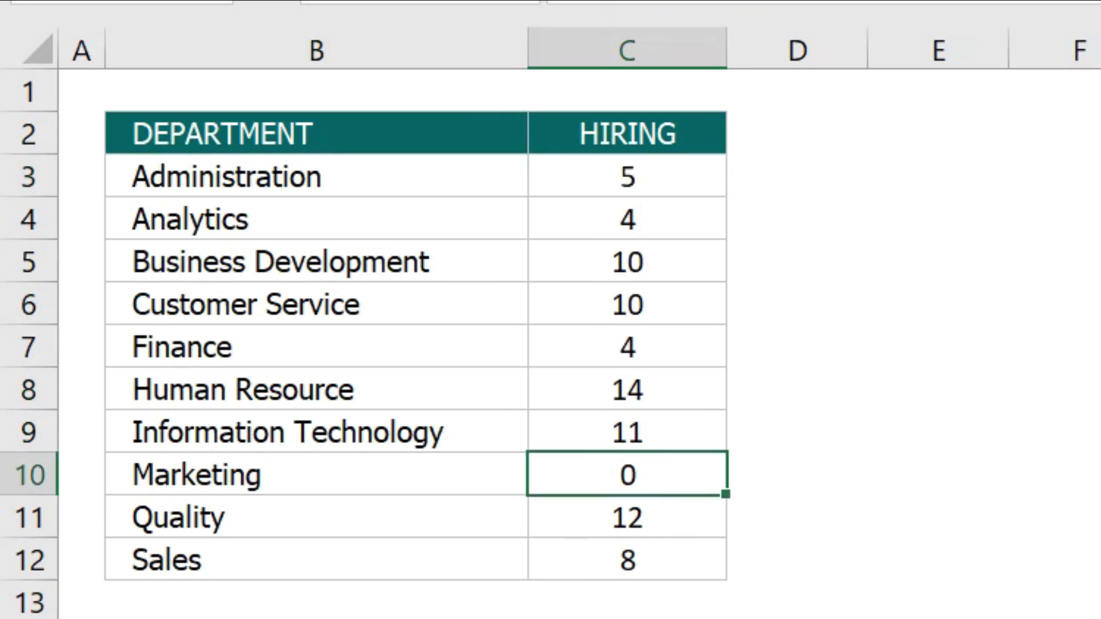
click(192, 590)
click(230, 589)
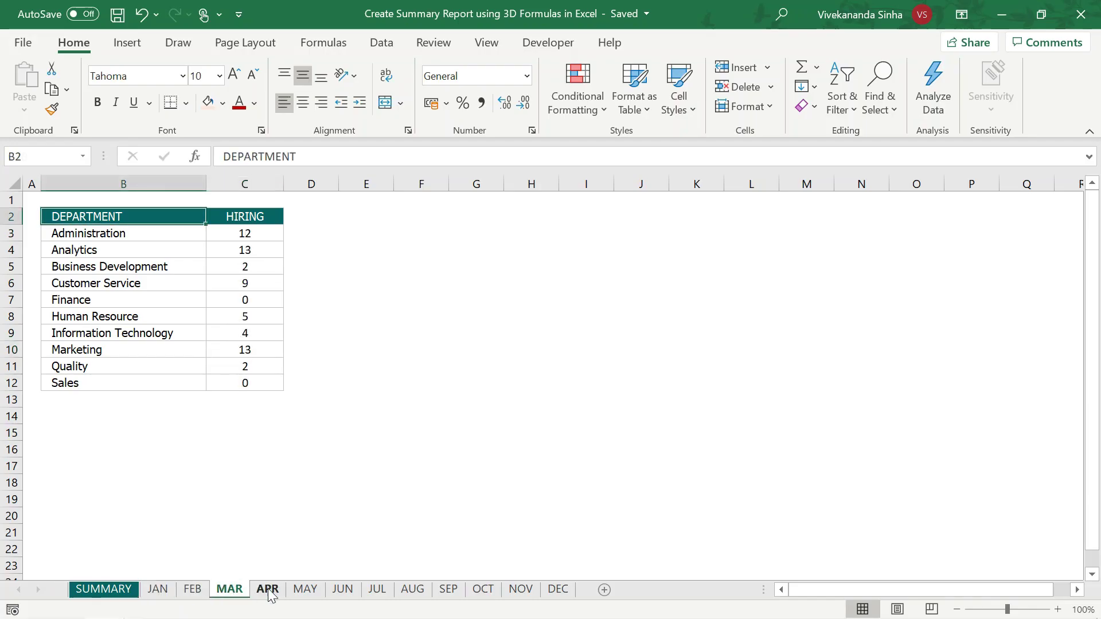
click(268, 590)
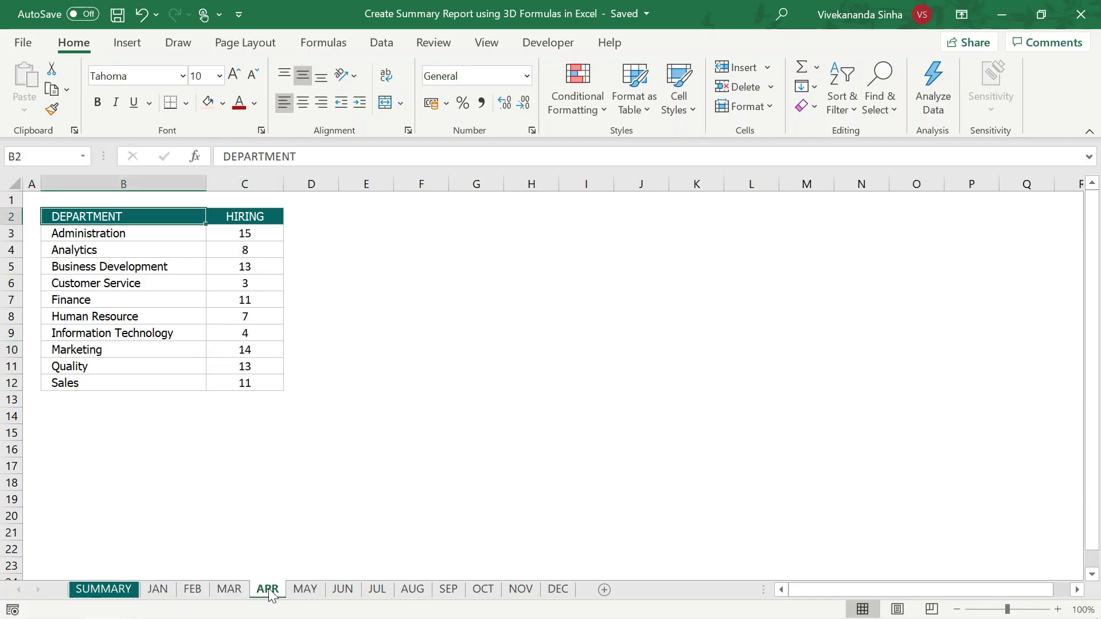
click(556, 591)
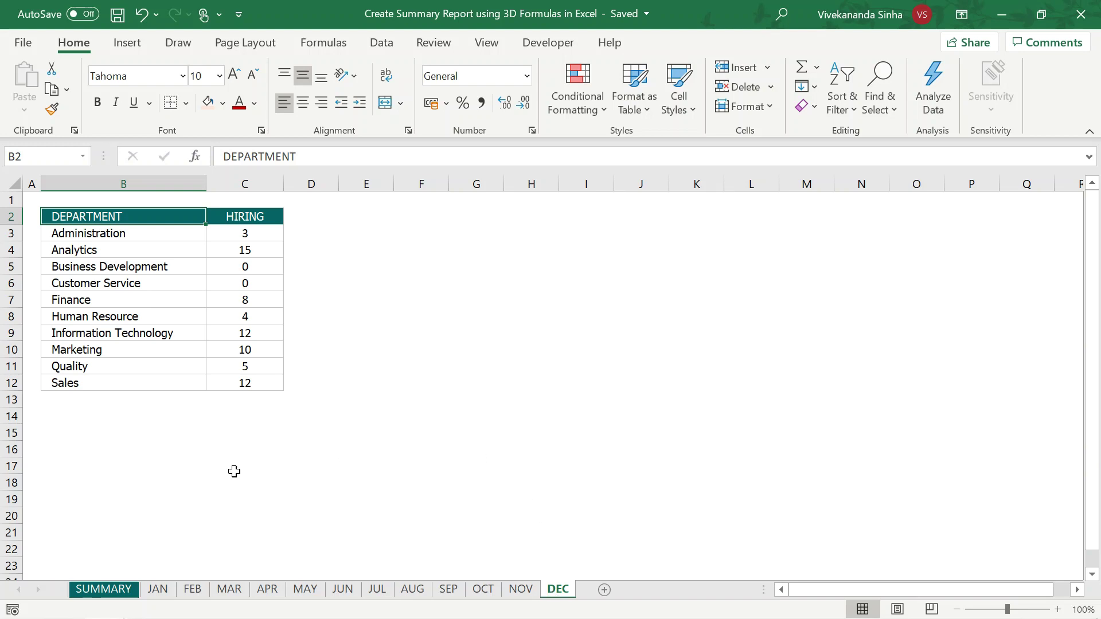
- Start a D5 formula adding JAN and FEB cell C3, then cancel it
click(120, 592)
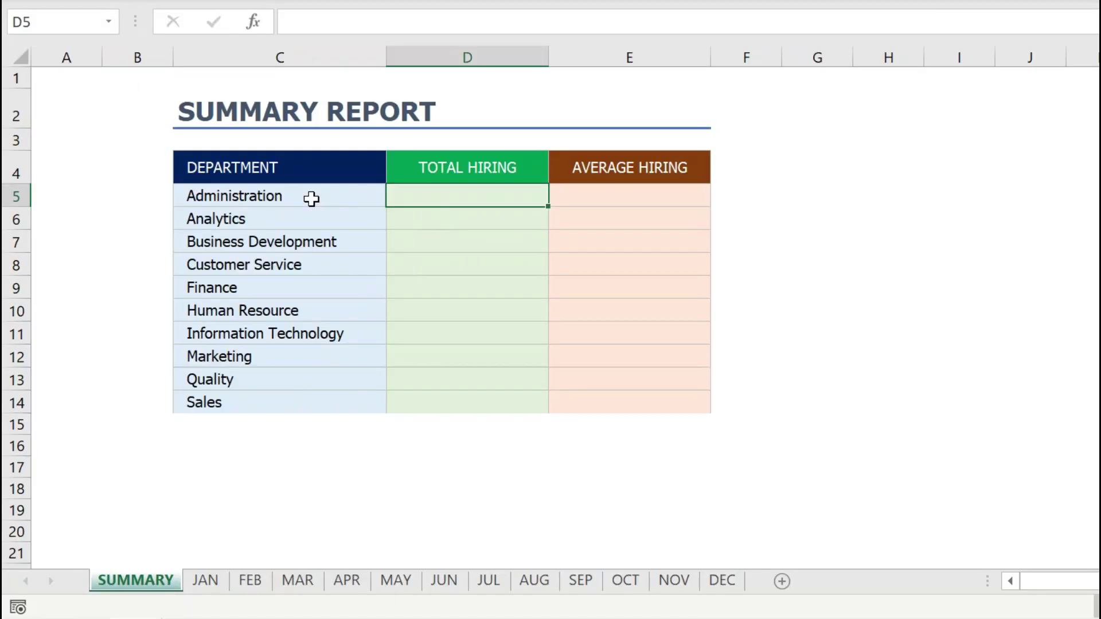
click(269, 293)
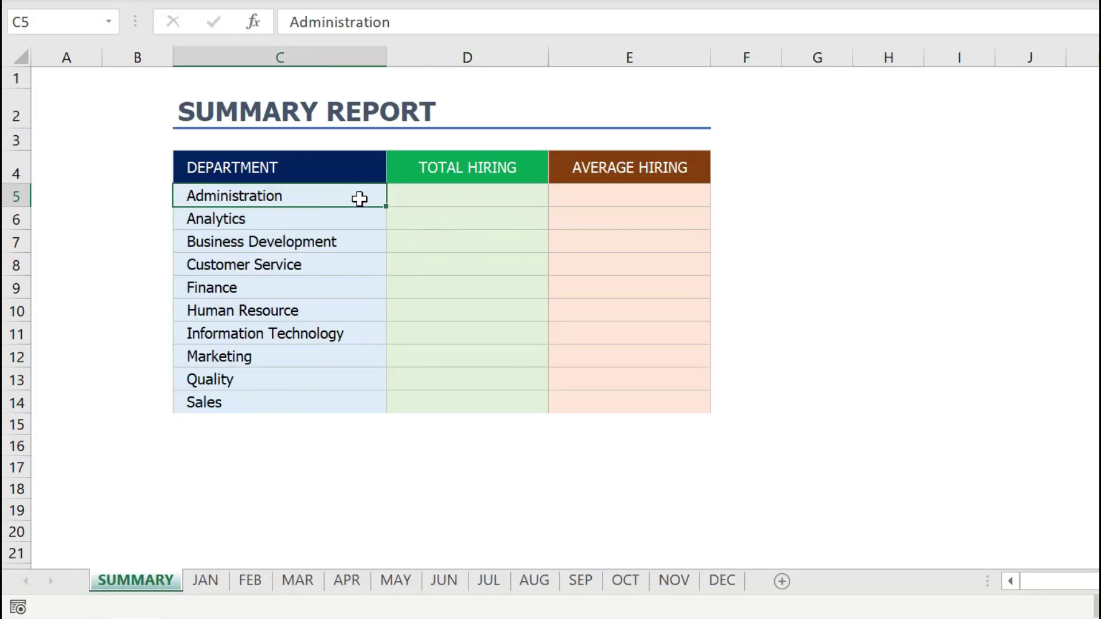
click(425, 192)
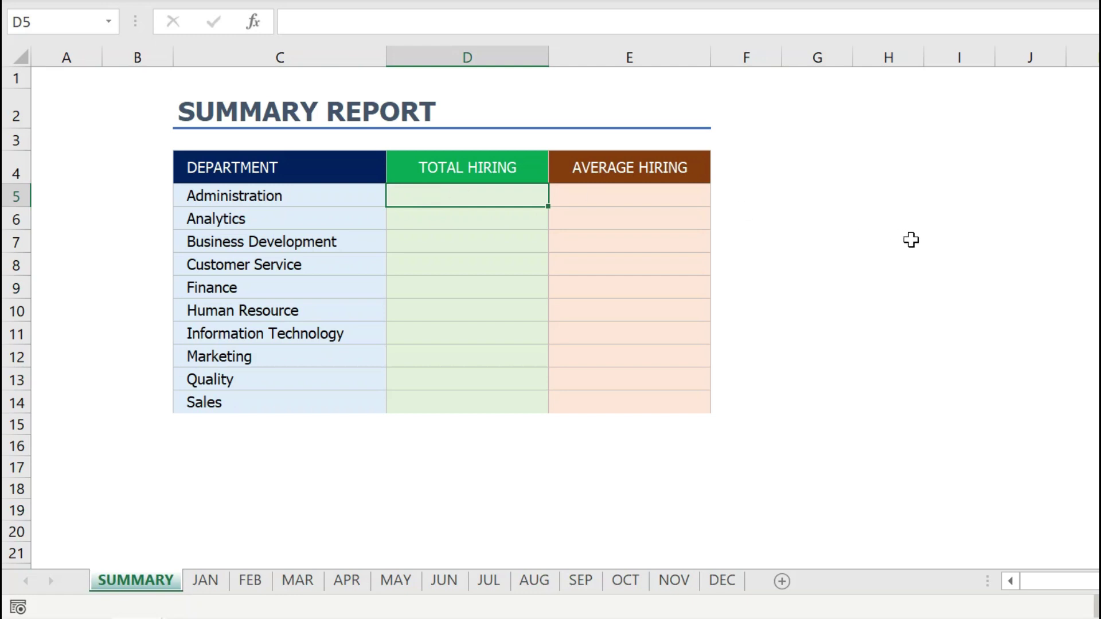
text(=)
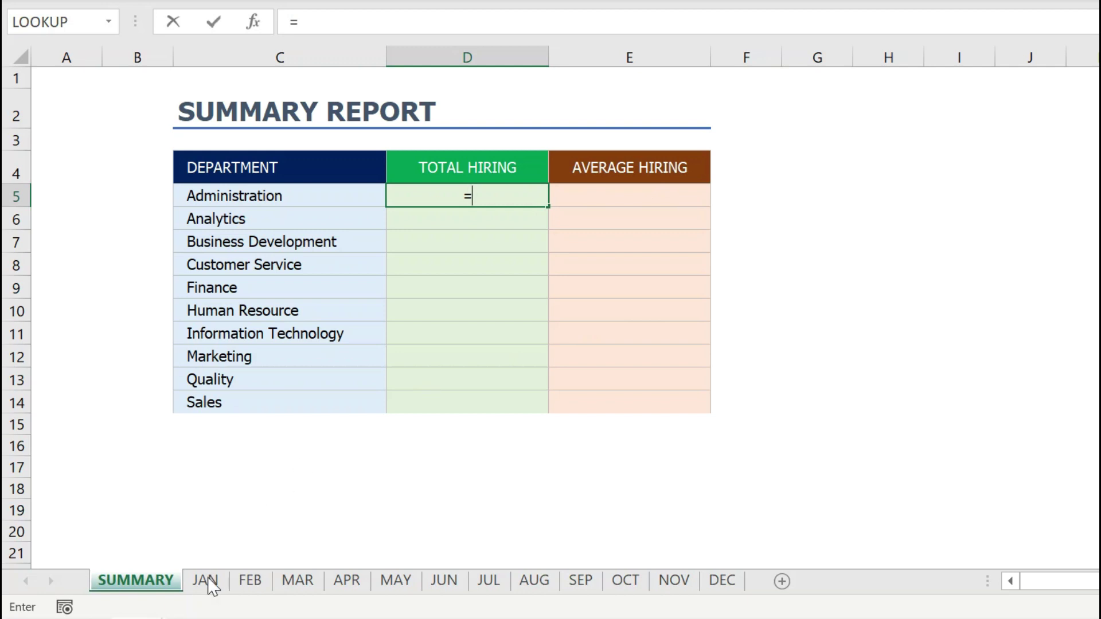
click(207, 582)
click(323, 122)
text(+)
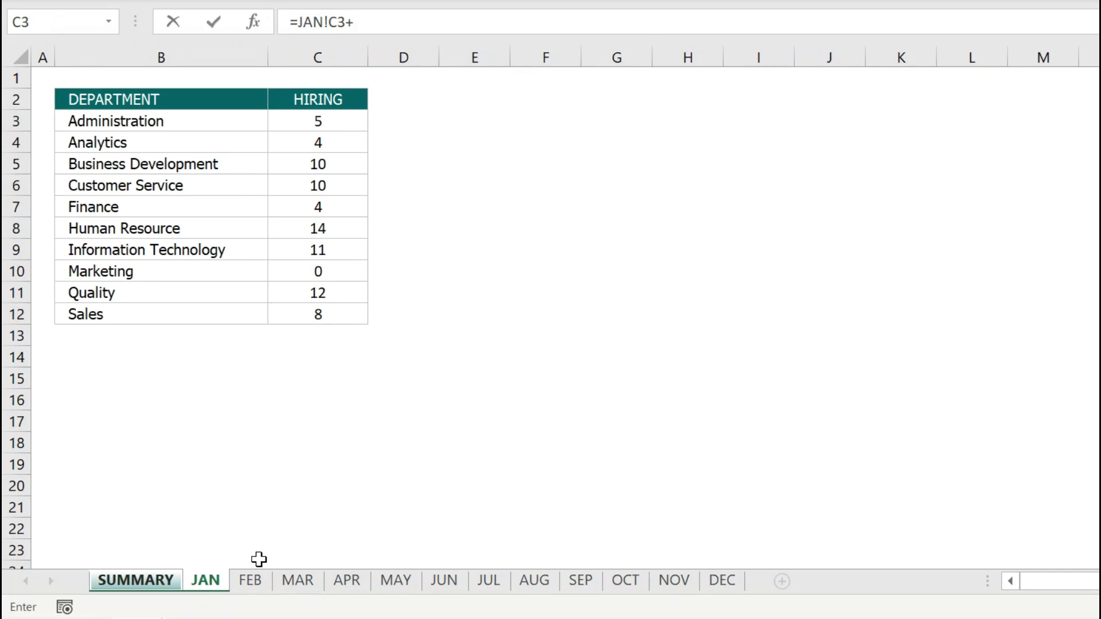
click(258, 580)
click(323, 121)
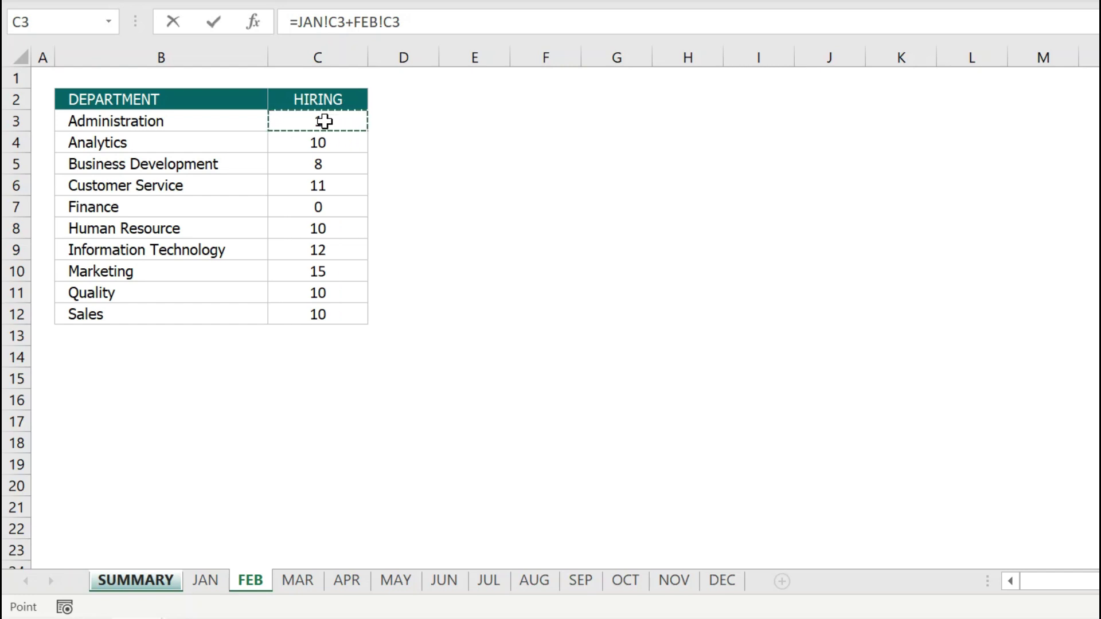
key(Escape)
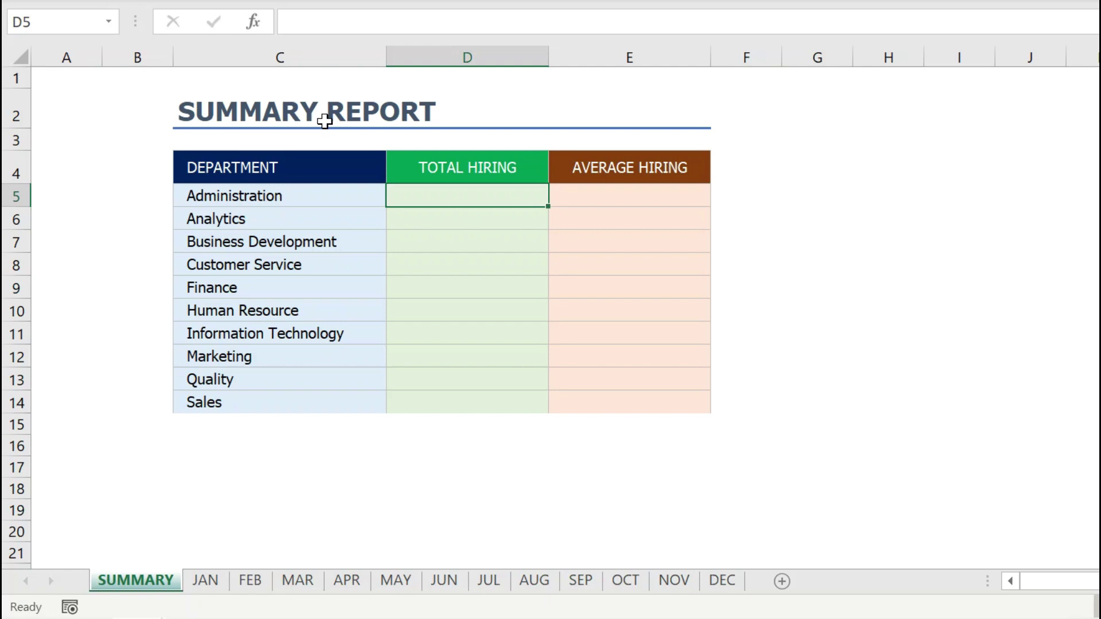
- Recheck Administration's hiring in C3 on the JAN and FEB sheets before returning to SUMMARY
click(208, 580)
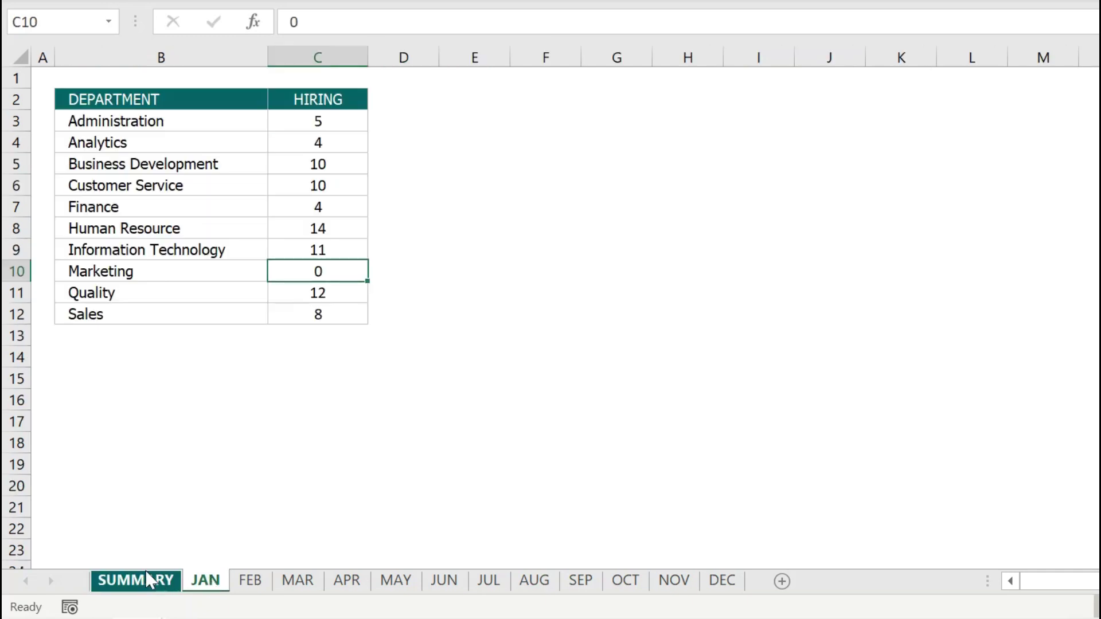
click(147, 575)
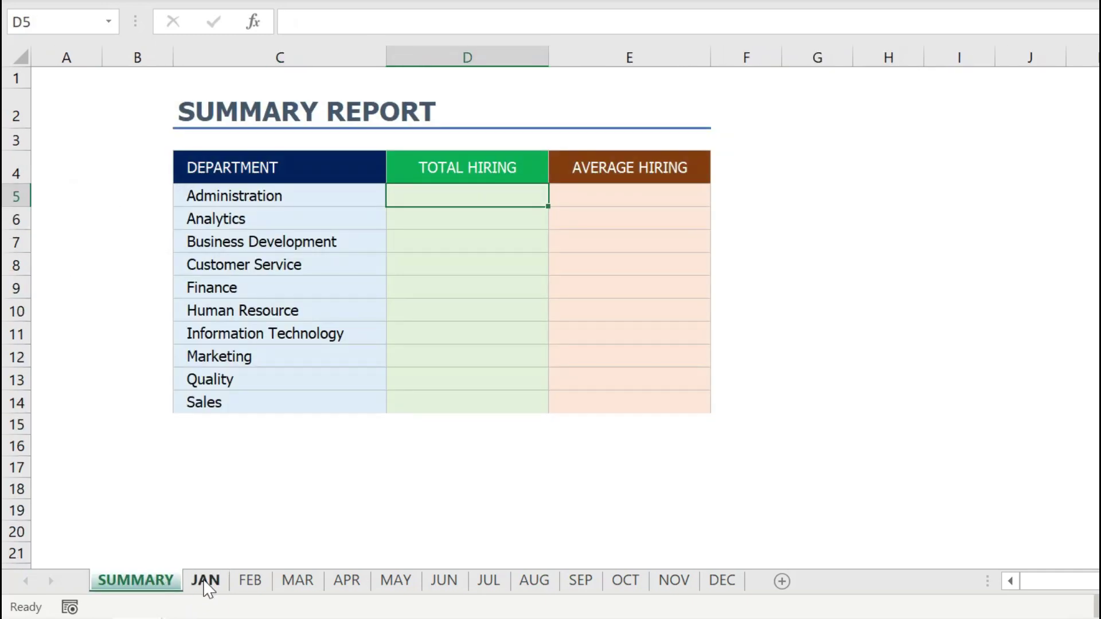
click(206, 582)
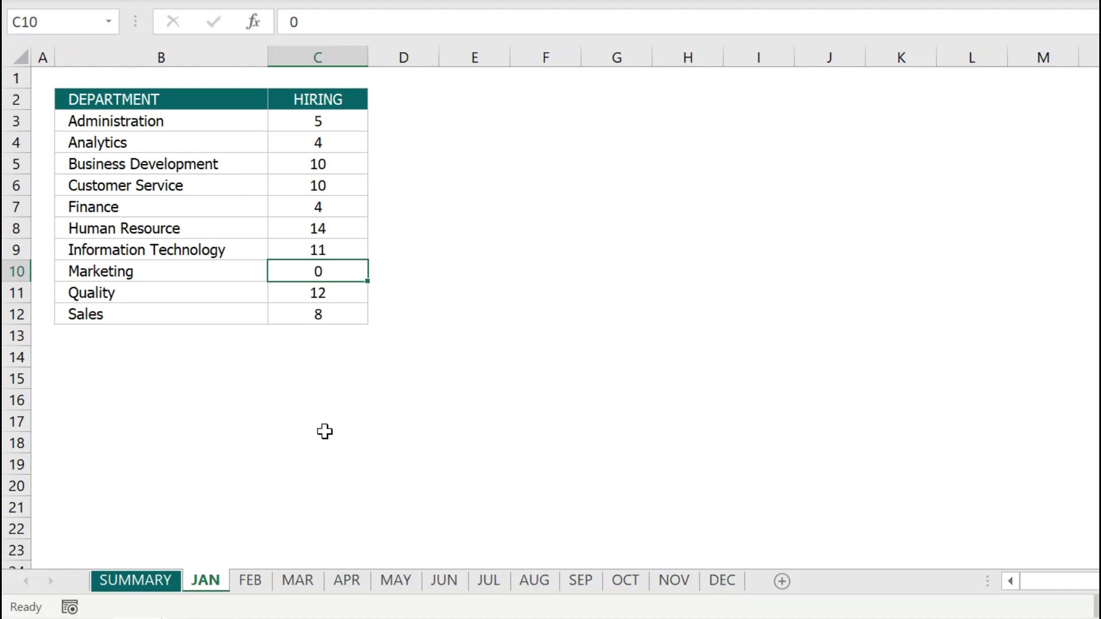
click(221, 119)
click(333, 120)
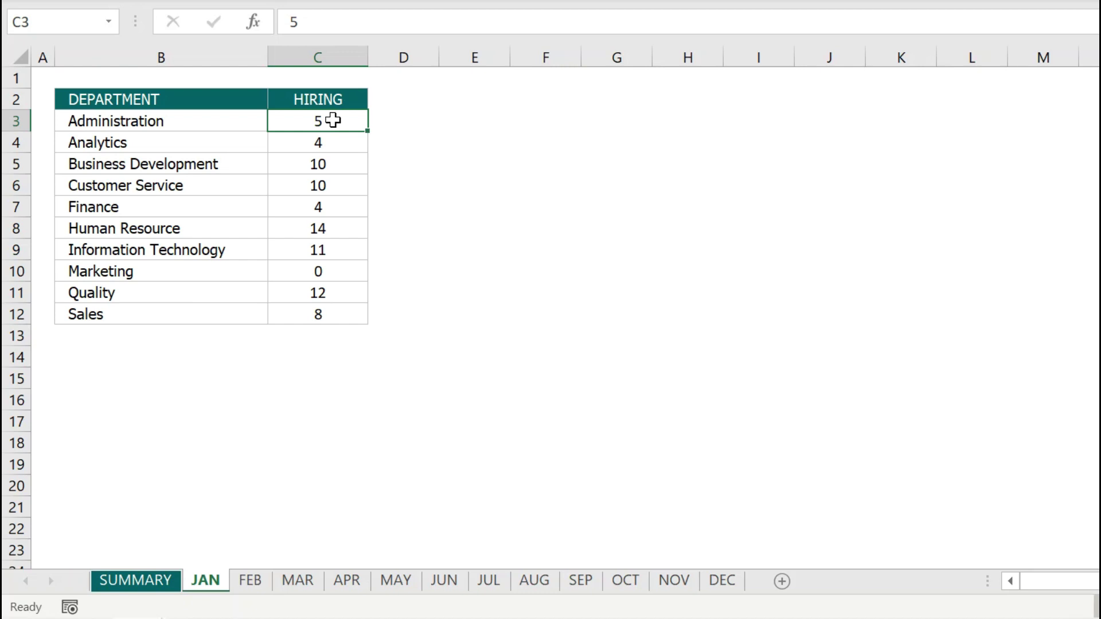
click(256, 580)
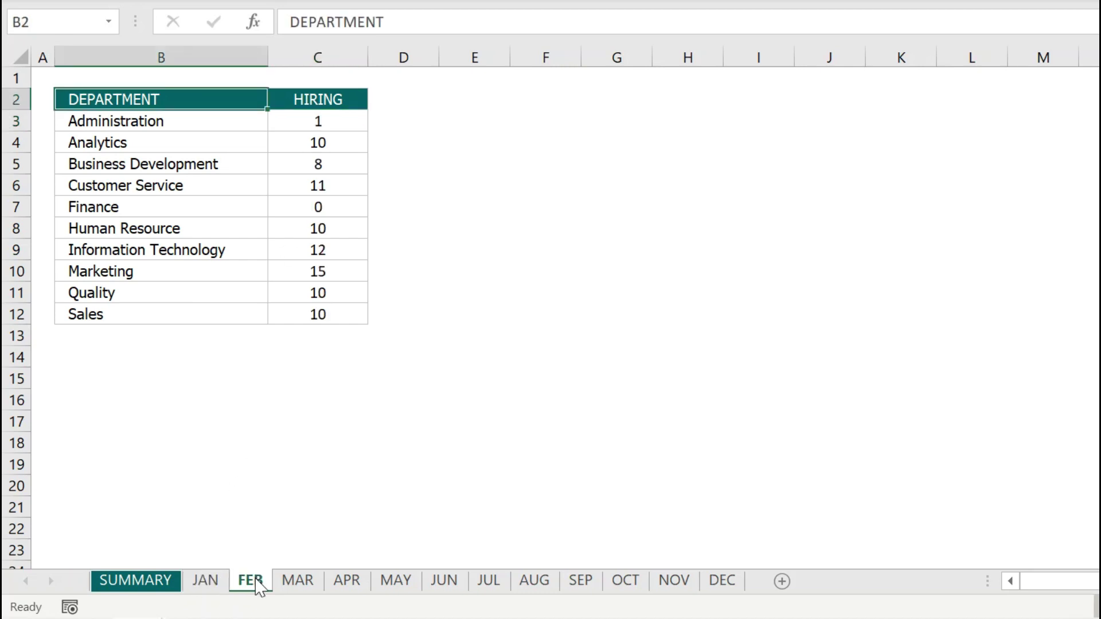
click(339, 116)
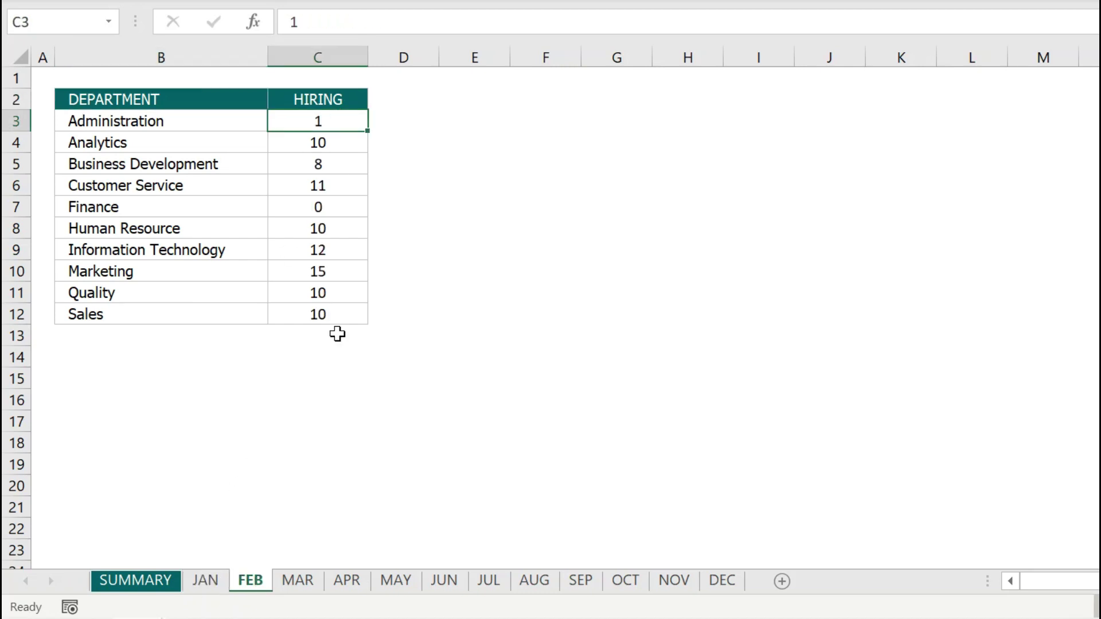
click(310, 582)
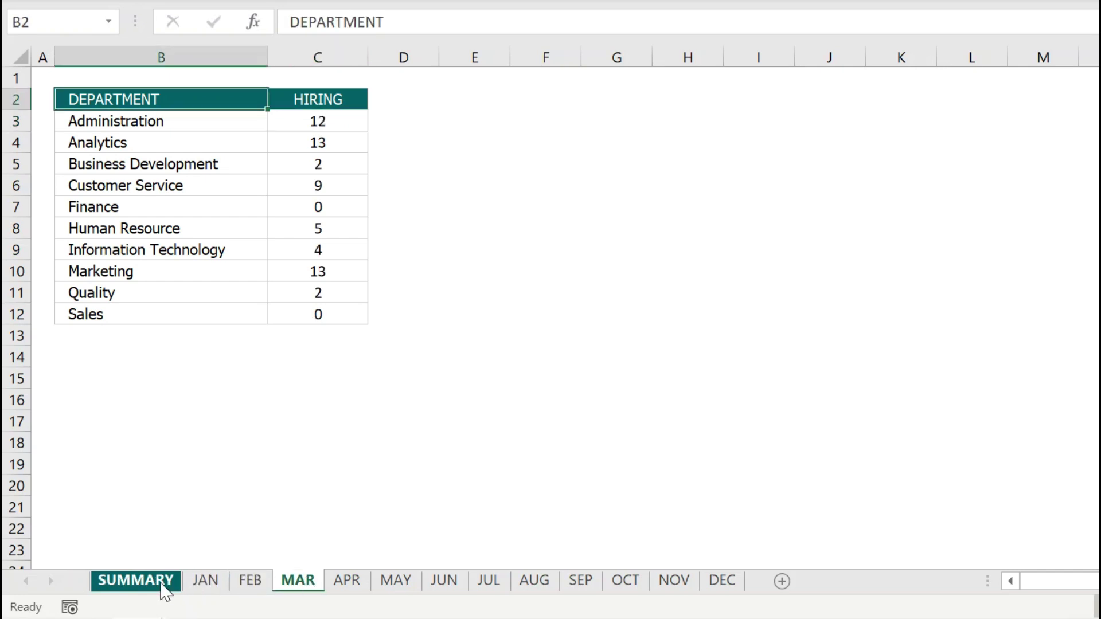
click(165, 580)
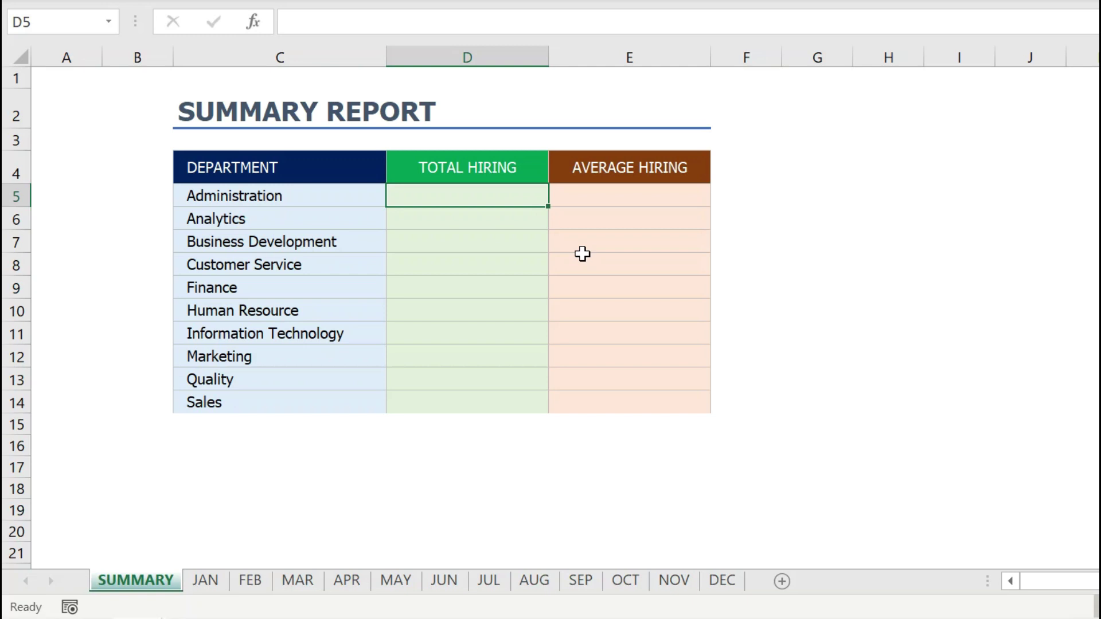
- Enter =SUM('JAN:DEC'!C3) in D5 to total Administration's hiring, giving 83
text(=su)
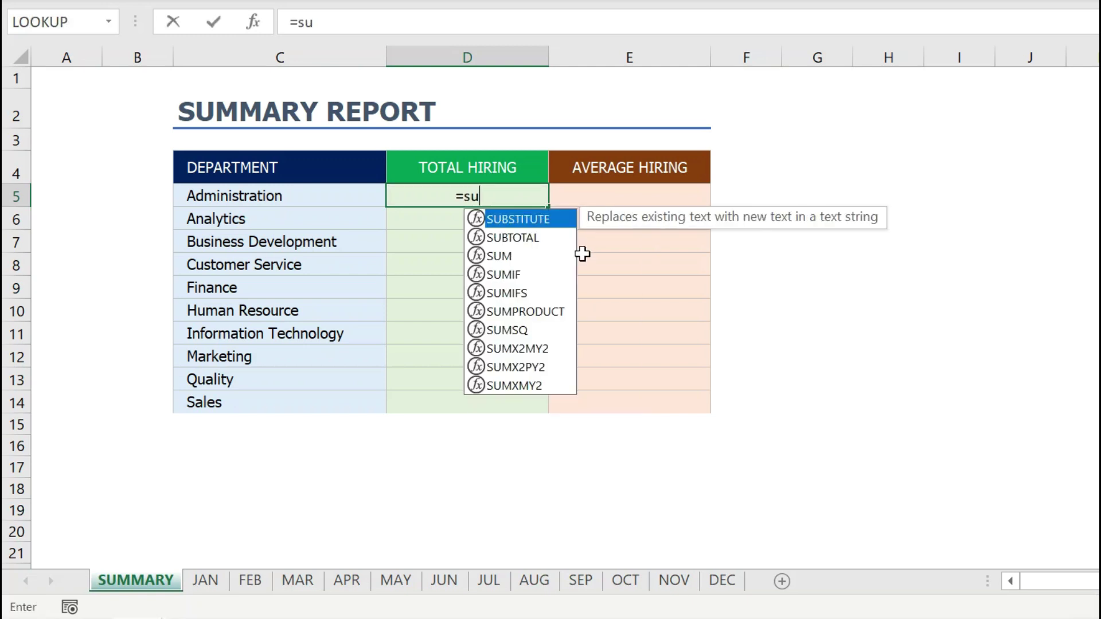
text(m)
key(Tab)
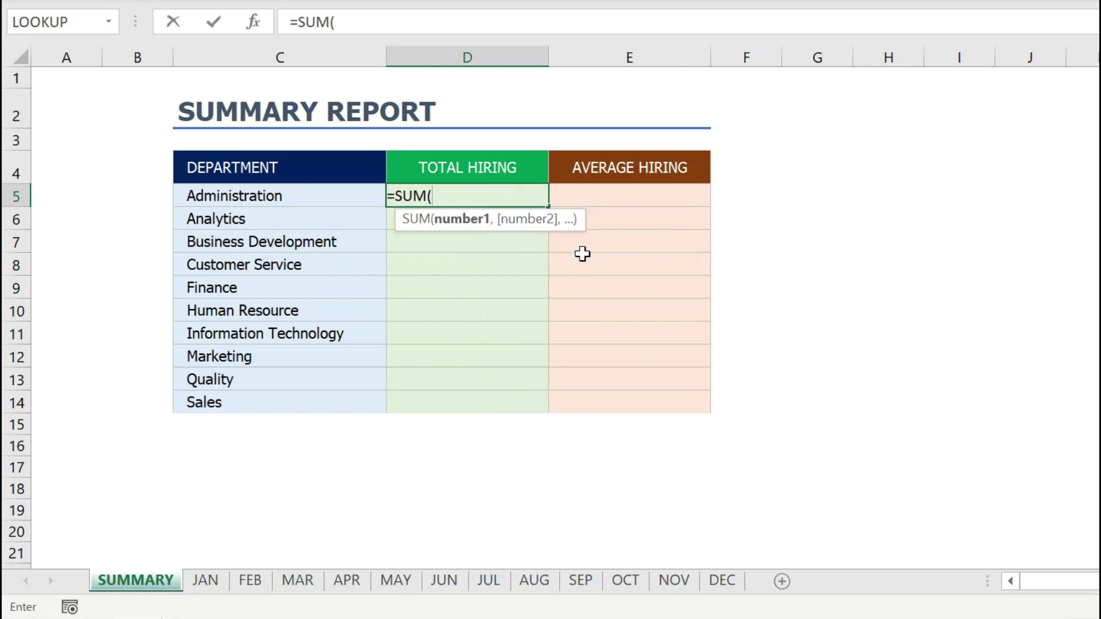
click(210, 581)
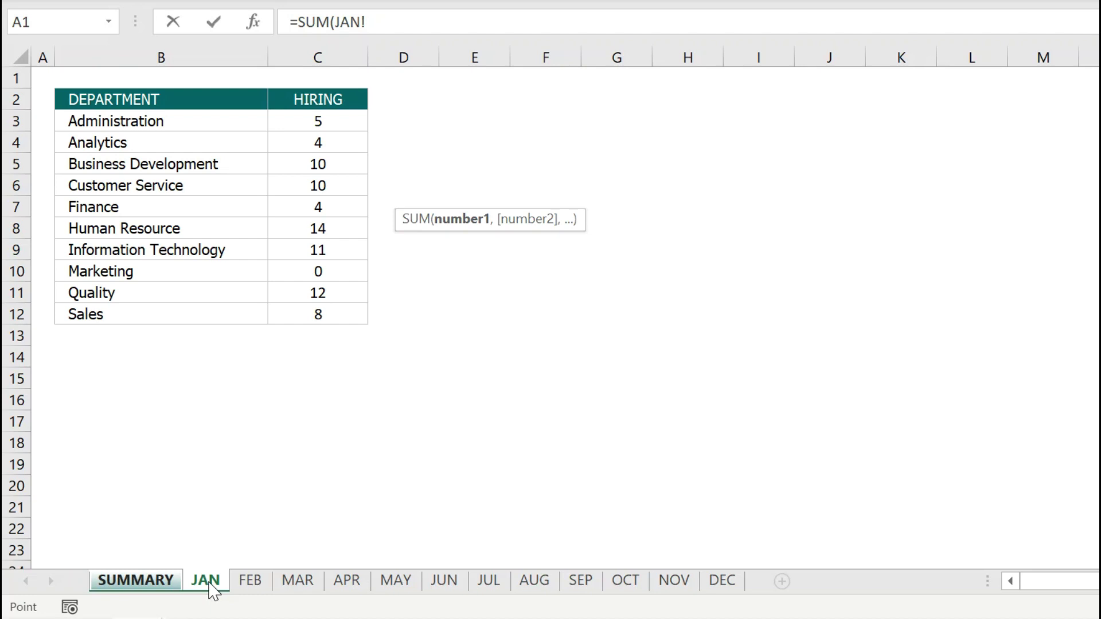
key(shift)
shift+click(721, 580)
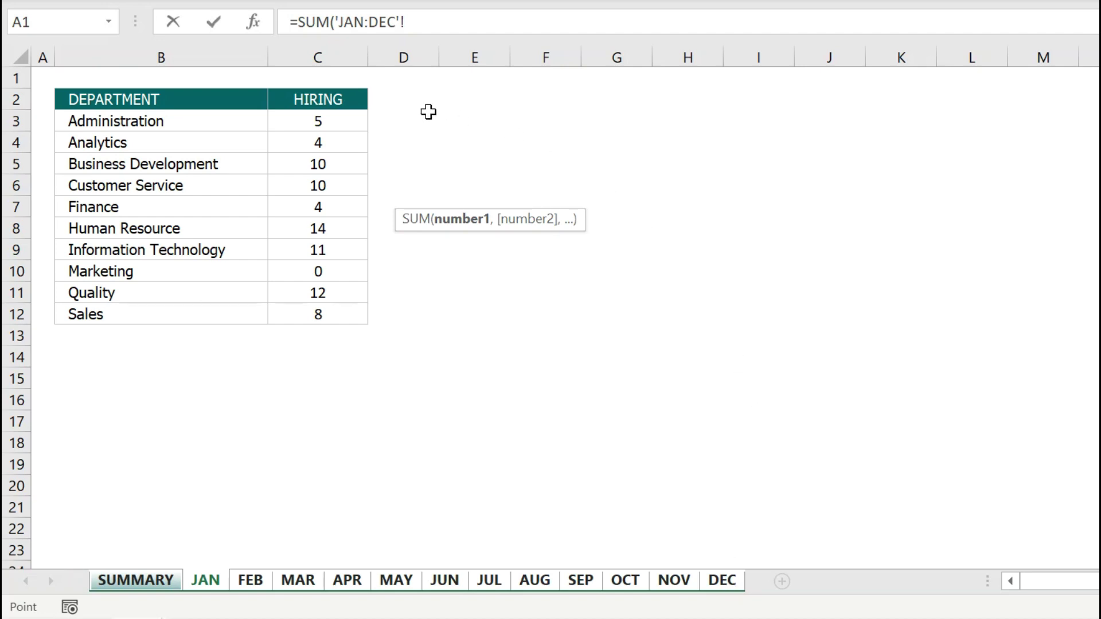
click(342, 122)
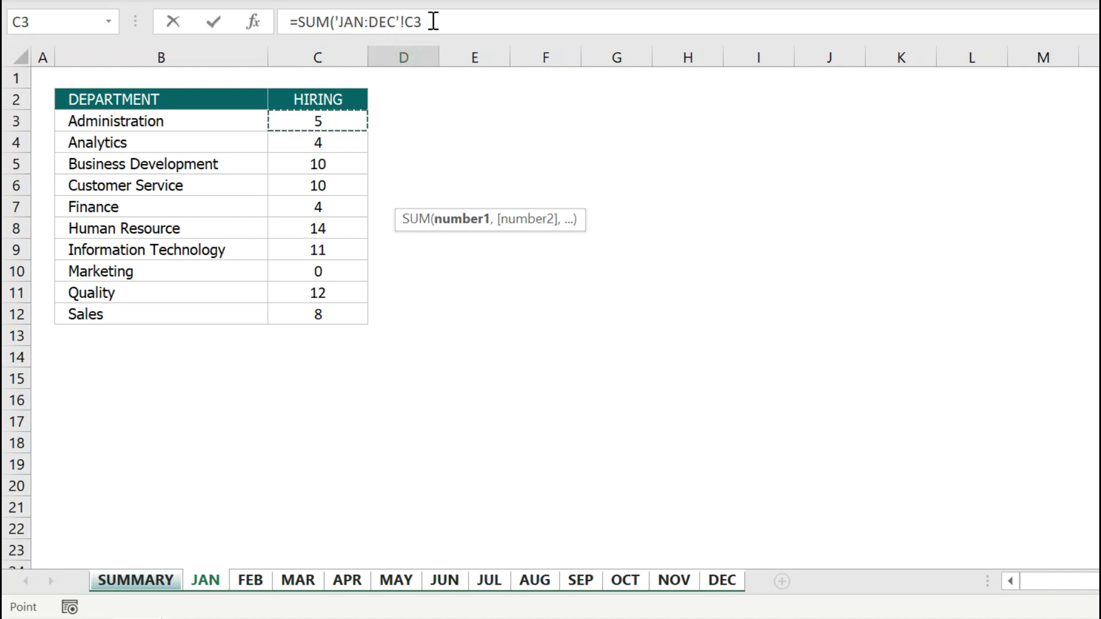
text())
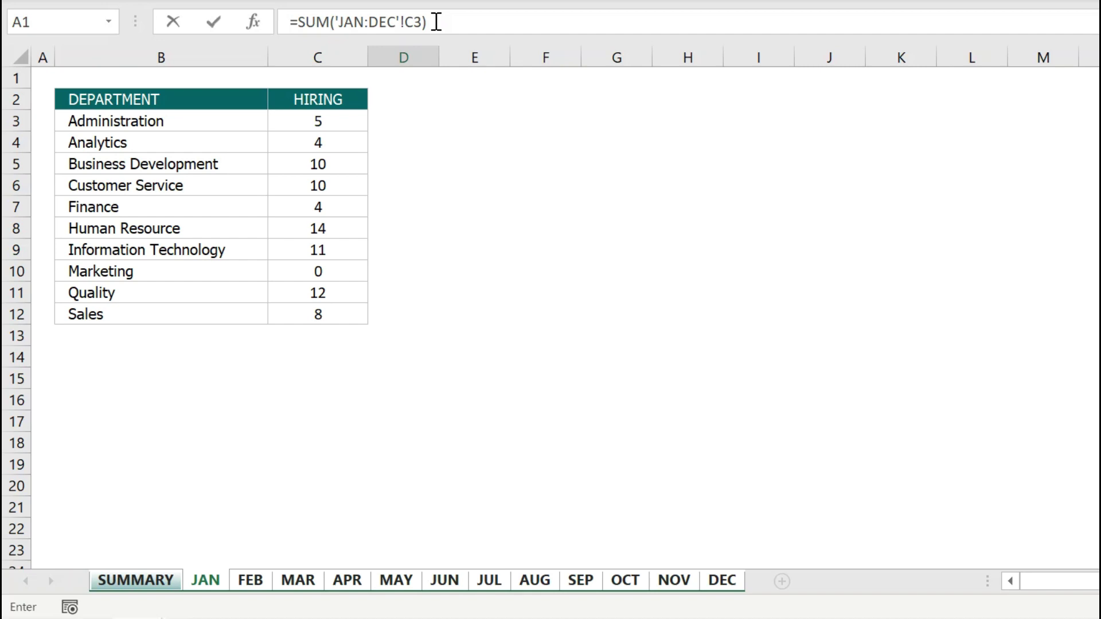
key(Return)
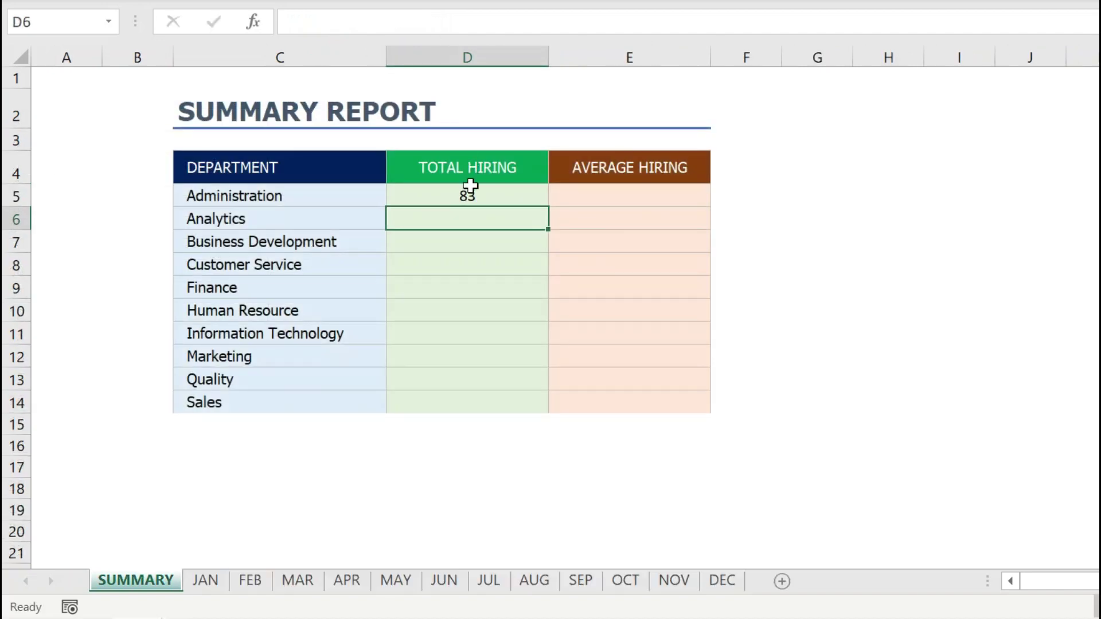
- Fill the SUM formula from D5 down to D14 and check the copied department totals
click(467, 193)
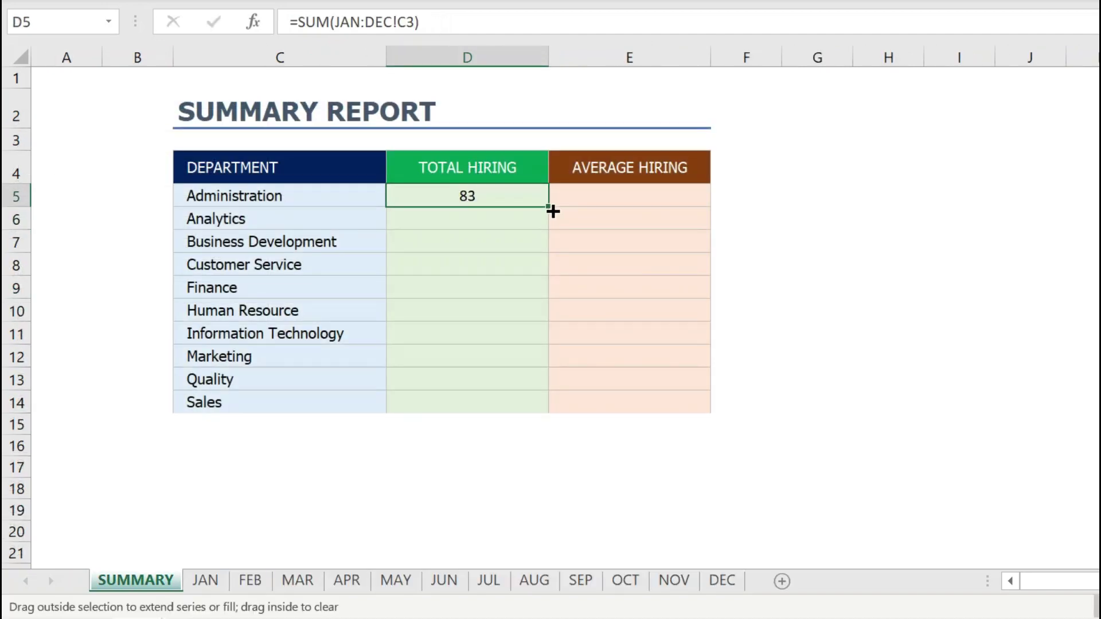
drag(552, 211, 550, 407)
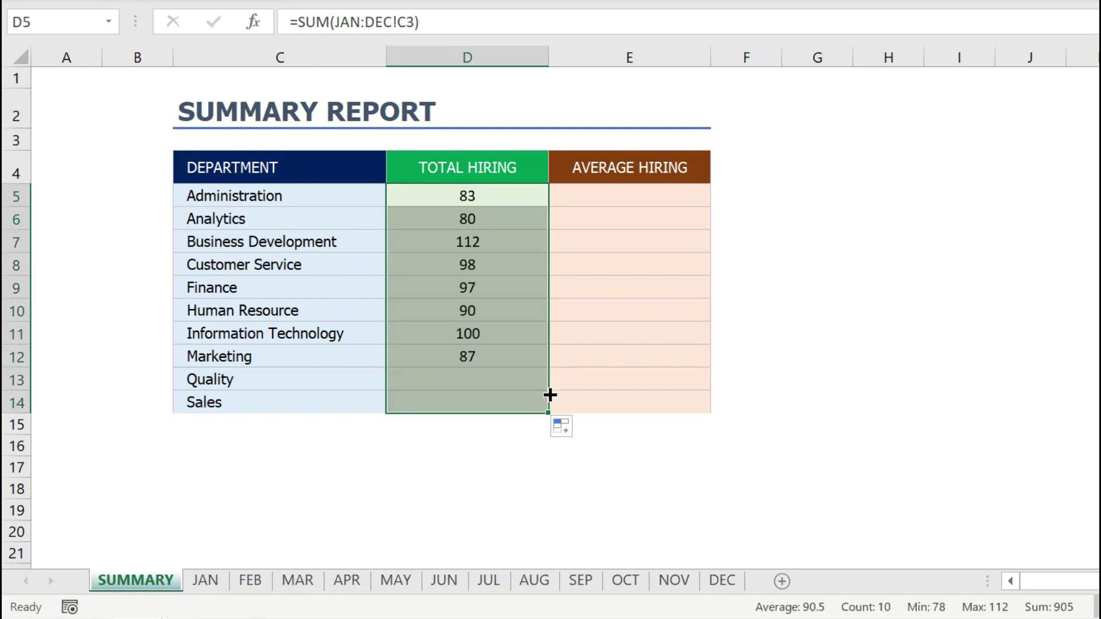
click(484, 196)
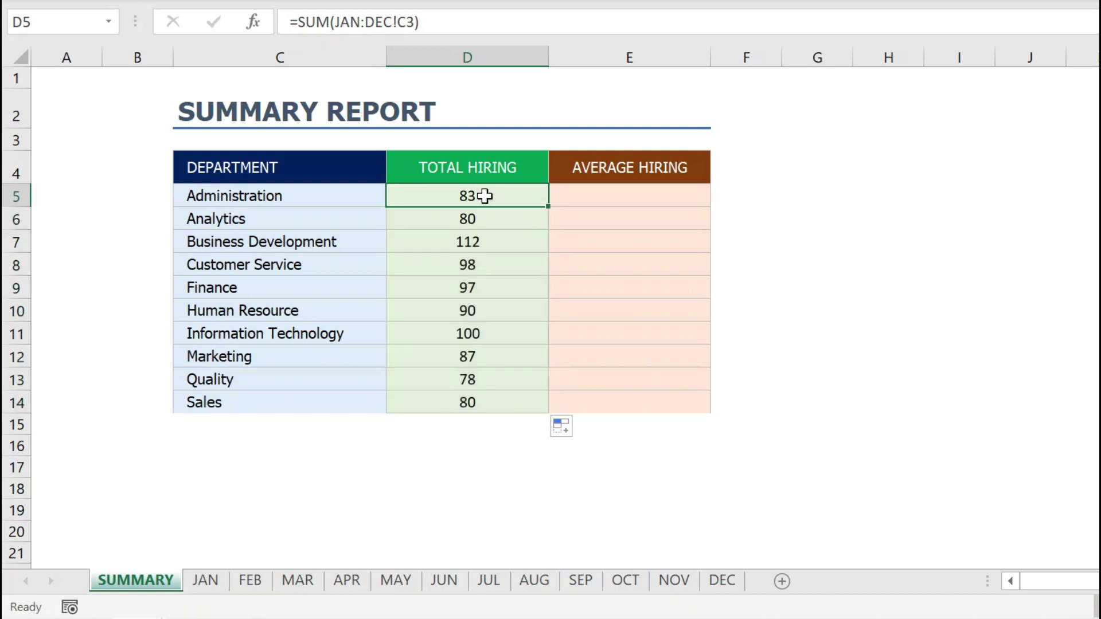
key(Down)
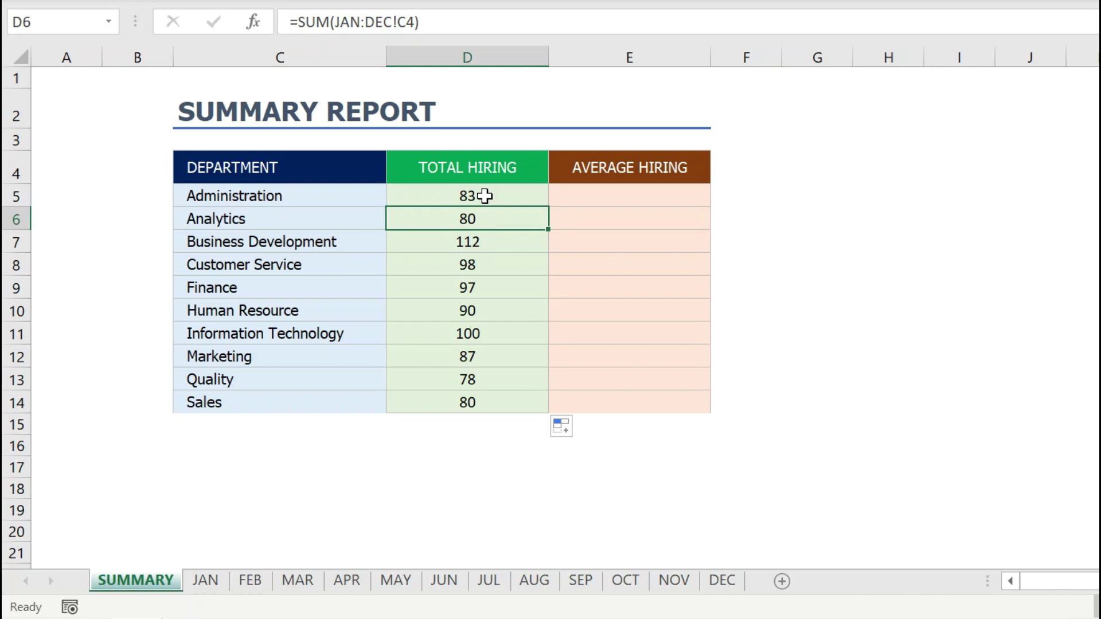
key(Down)
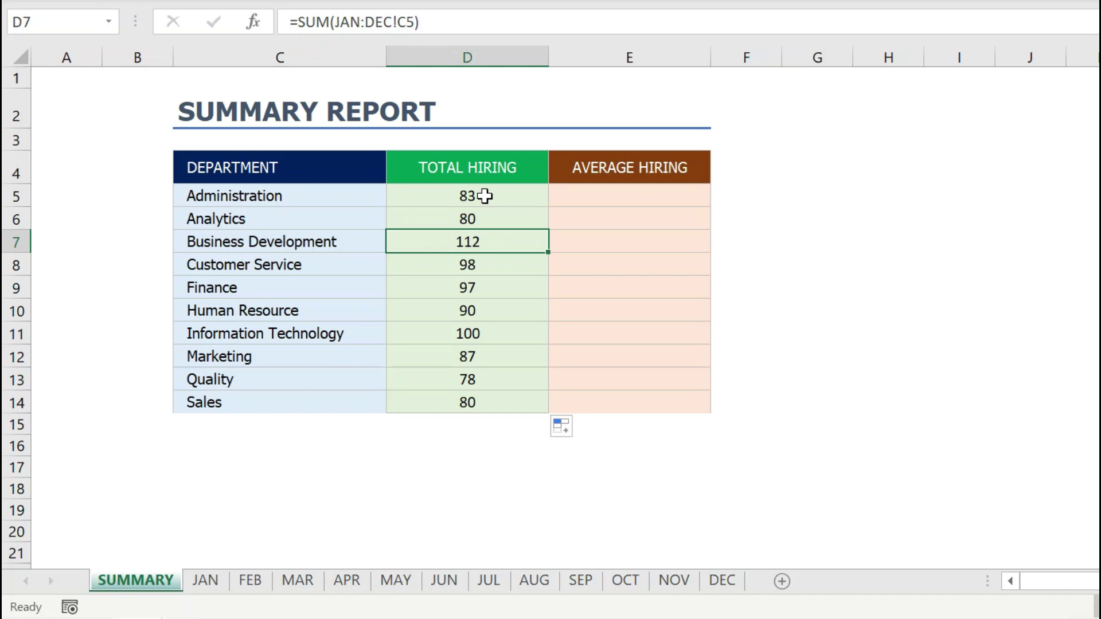
click(485, 196)
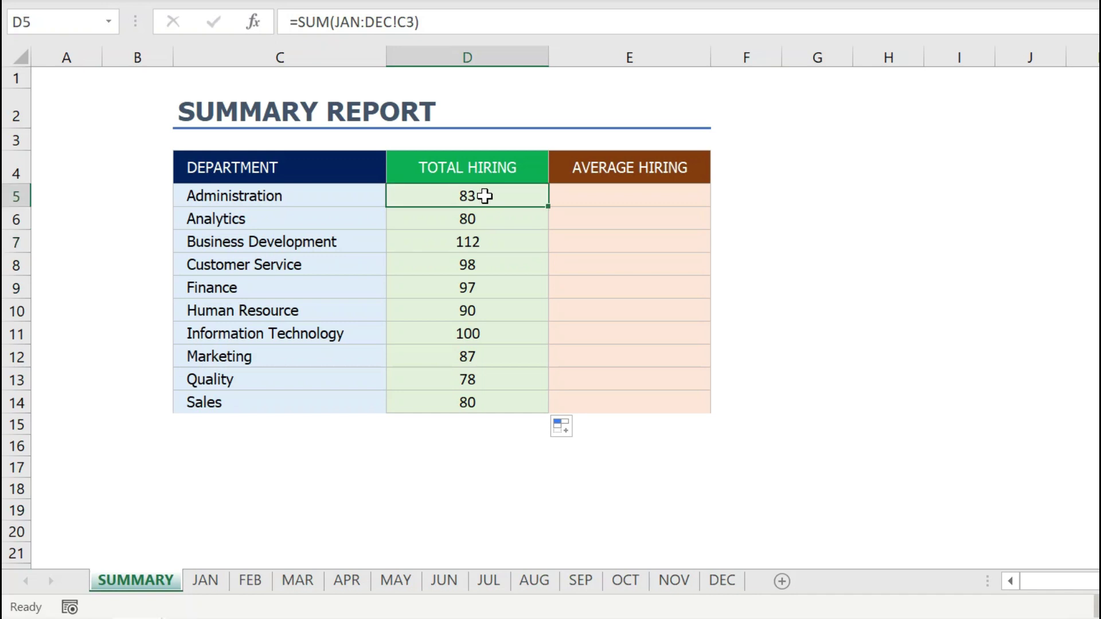
- Enter =AVERAGE('JAN:DEC'!C3) in E5, showing 6.9 for Administration
click(586, 193)
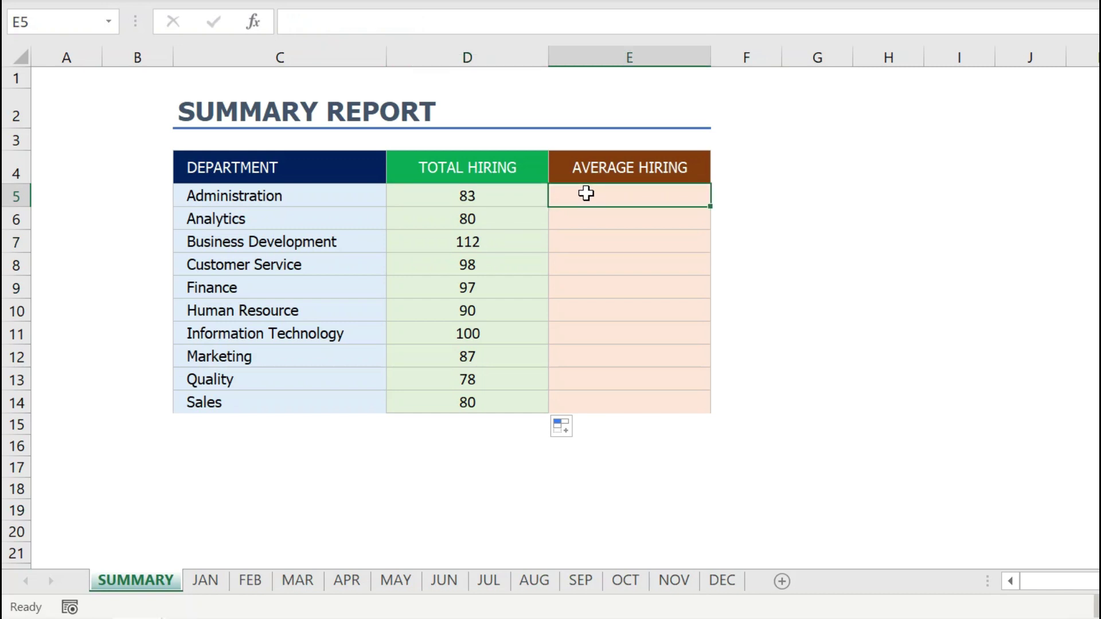
text(=av)
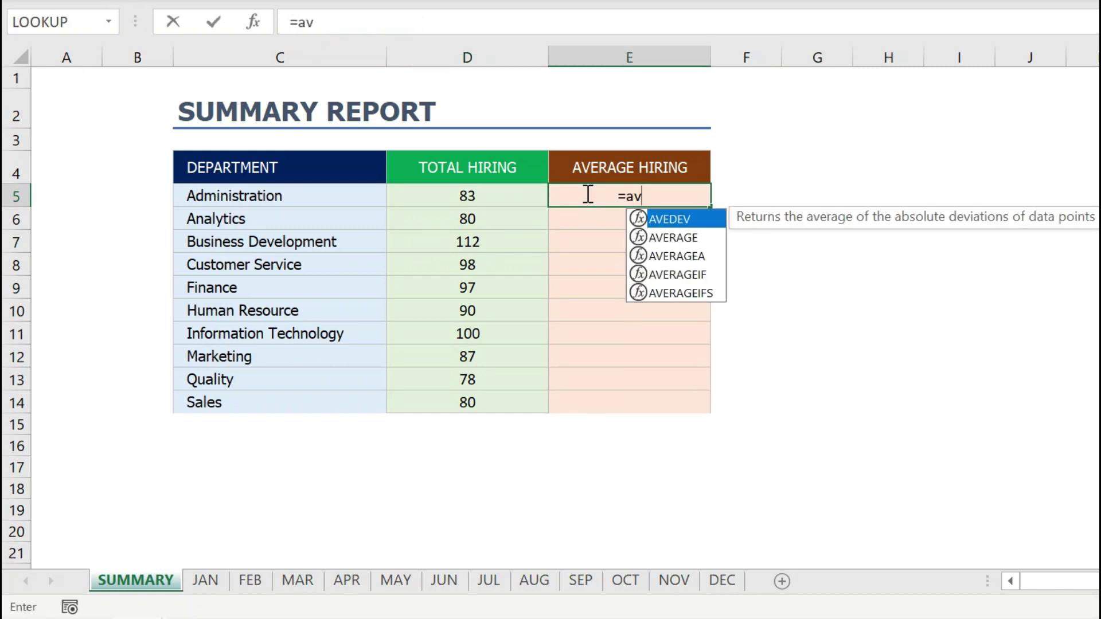
key(Down)
key(Tab)
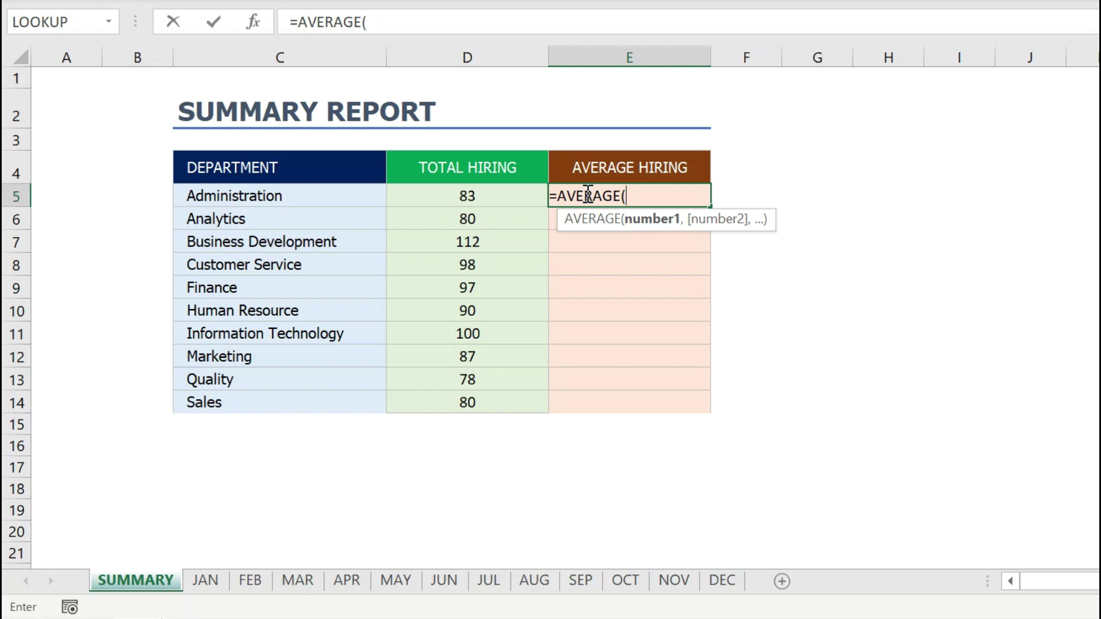
click(208, 580)
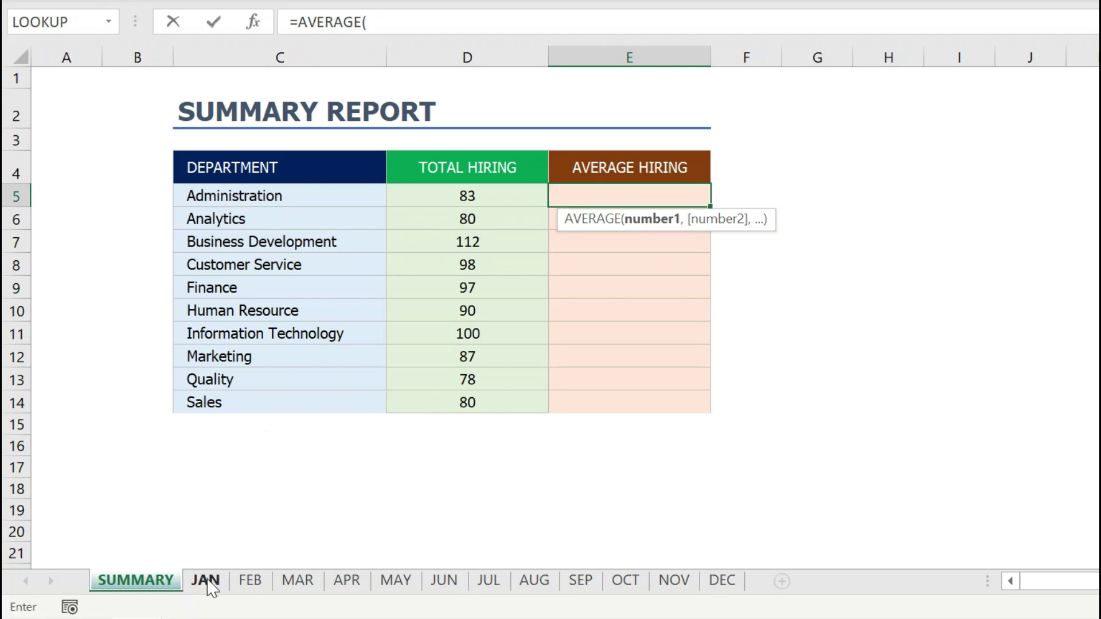
key(shift)
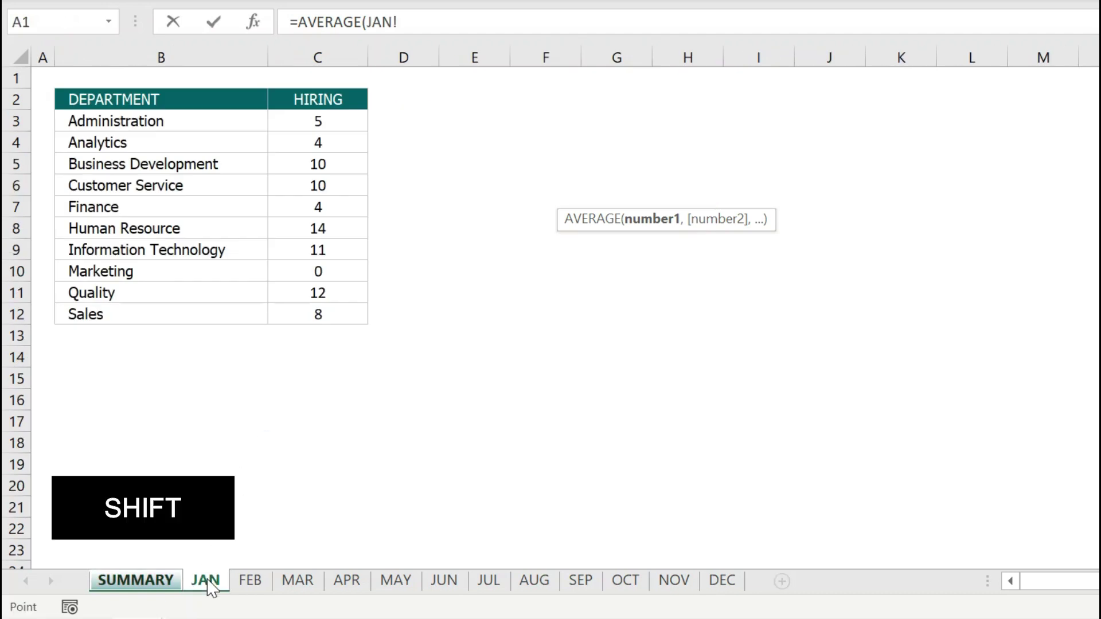
shift+click(730, 586)
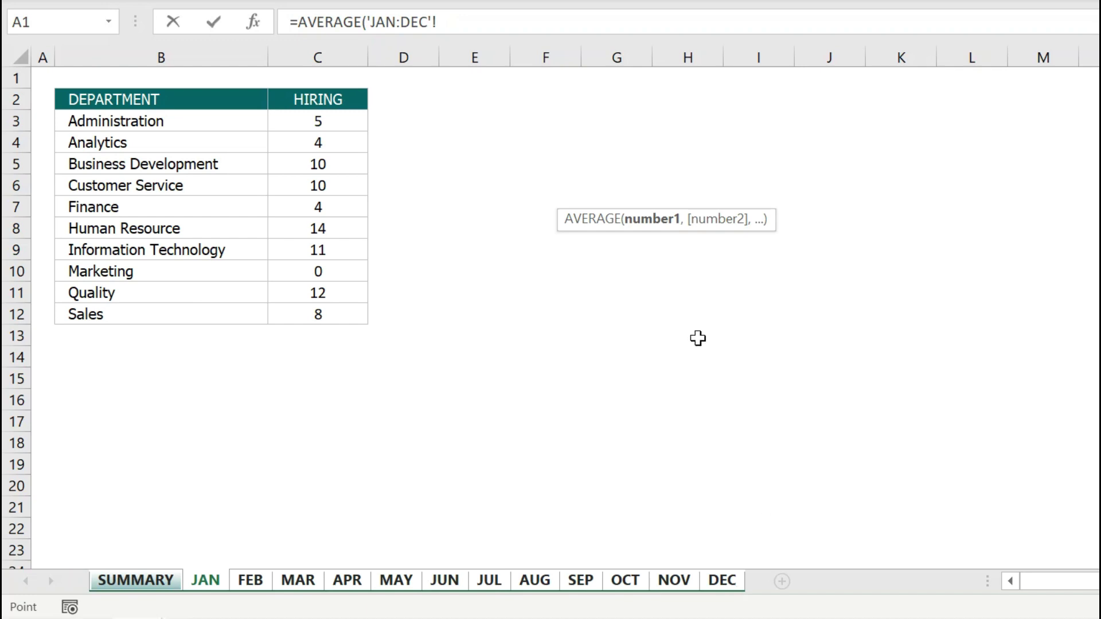
click(330, 121)
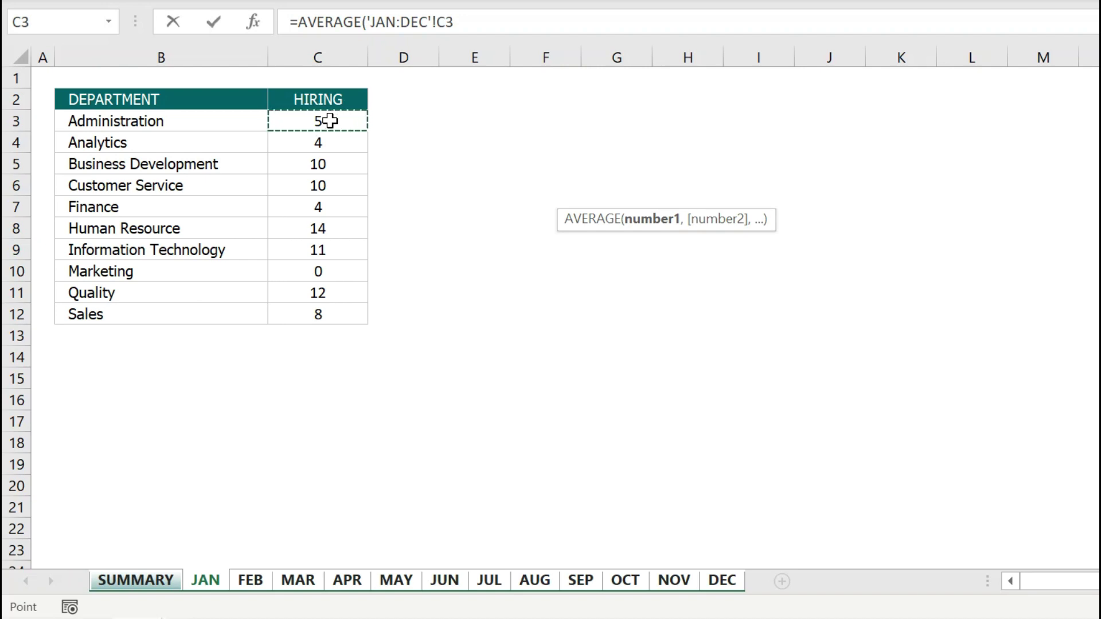
text())
key(Return)
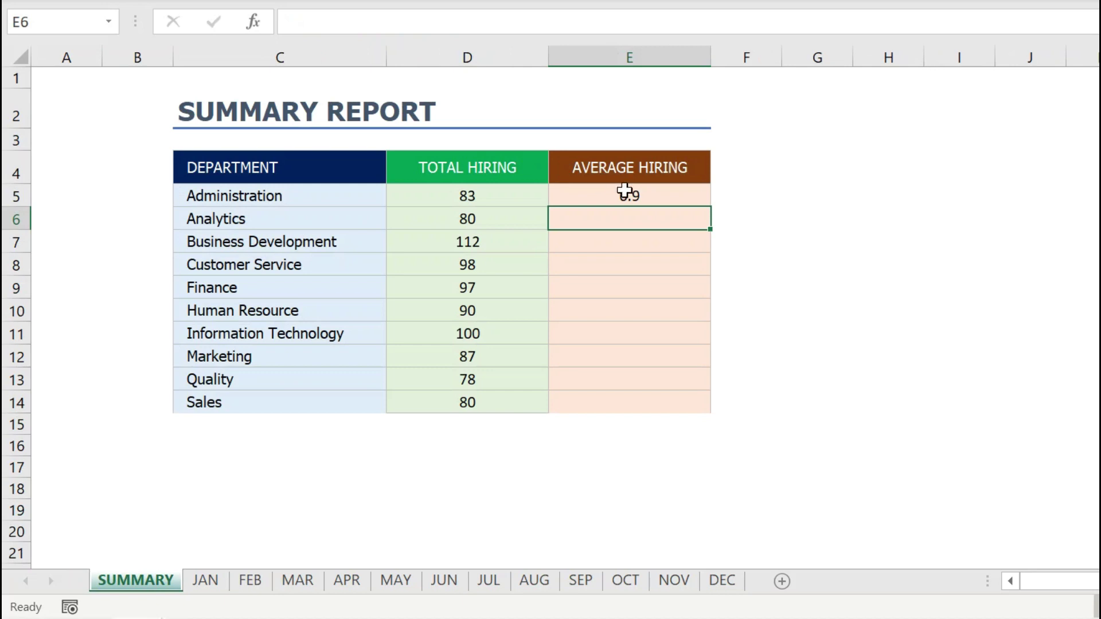
- Fill the AVERAGE formula from E5 down to E14, then inspect Business Development's total in D7
click(627, 193)
drag(709, 208, 713, 411)
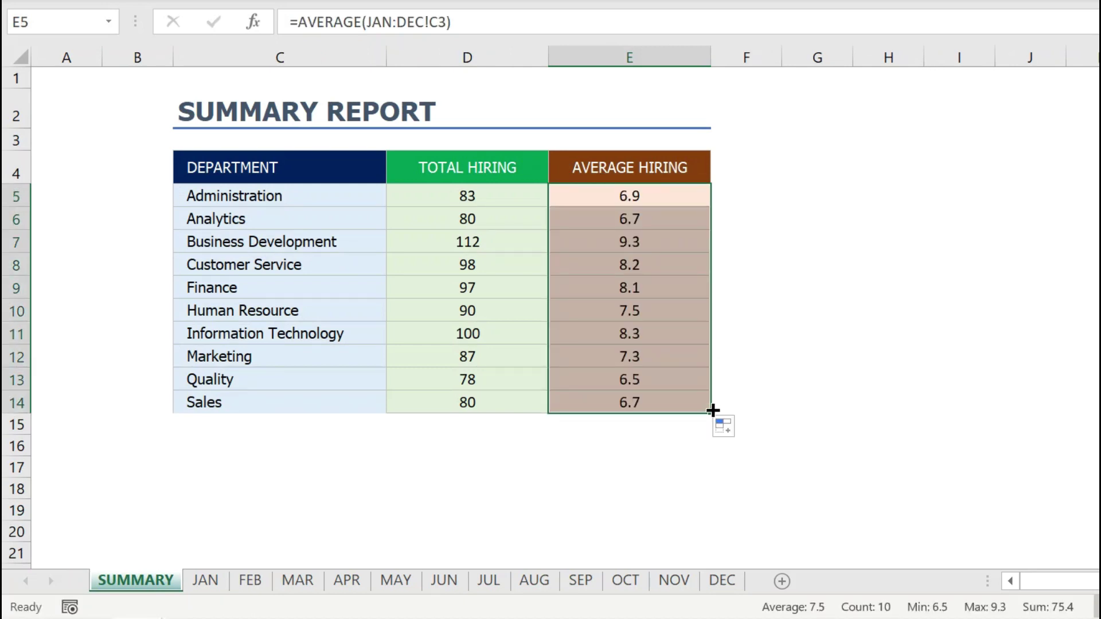
click(321, 241)
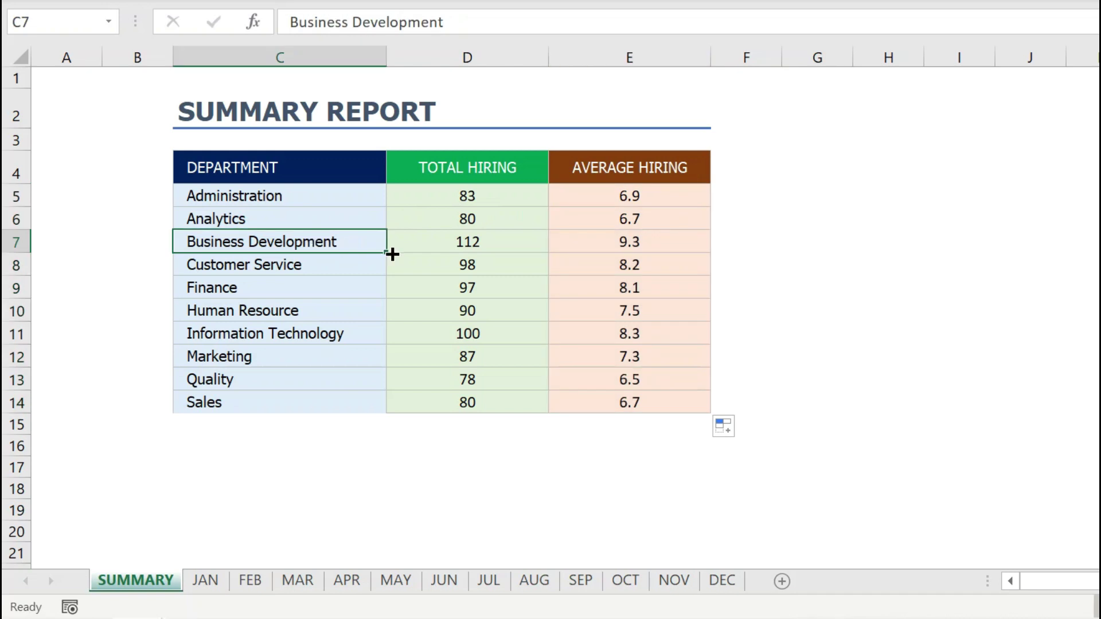
click(446, 244)
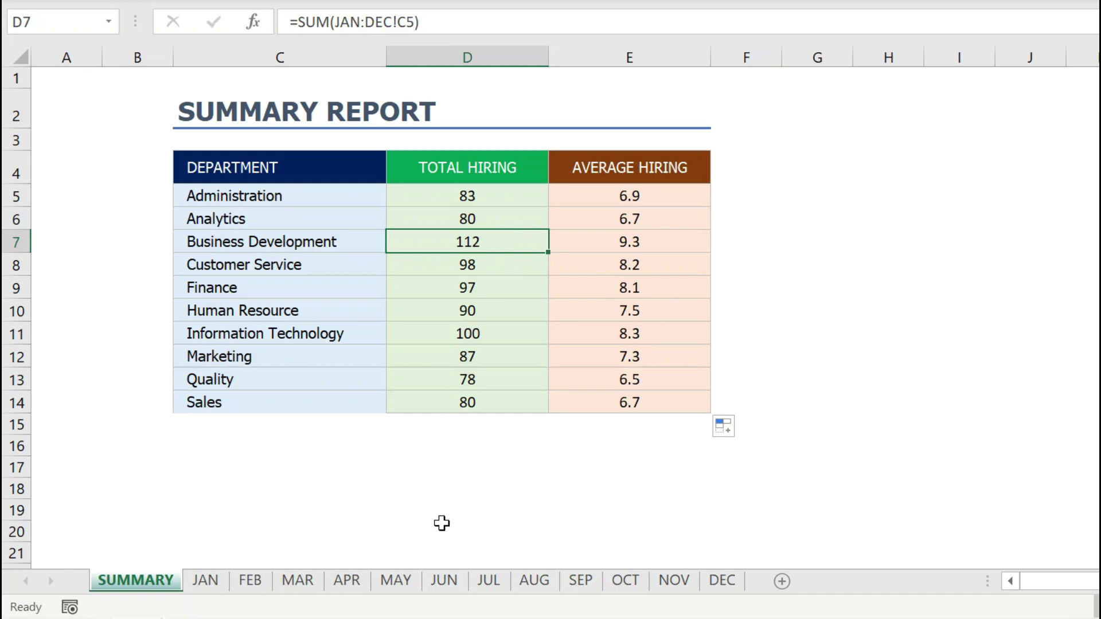
- Change June's Business Development hiring in C5 to 15 and view the updated SUMMARY results
click(446, 582)
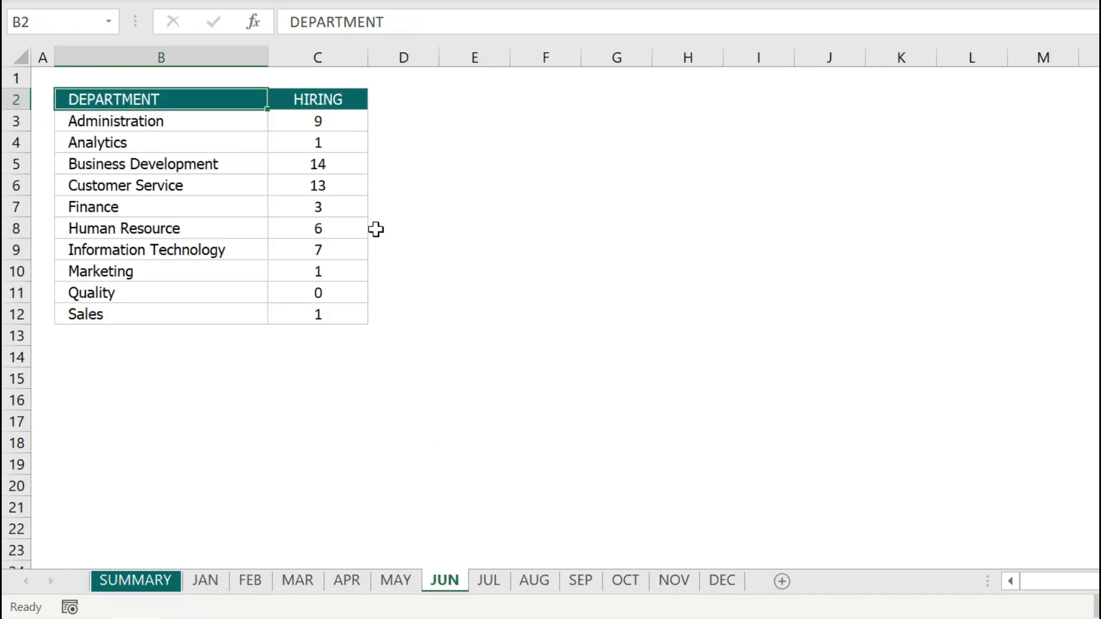
click(328, 156)
text(15)
key(Return)
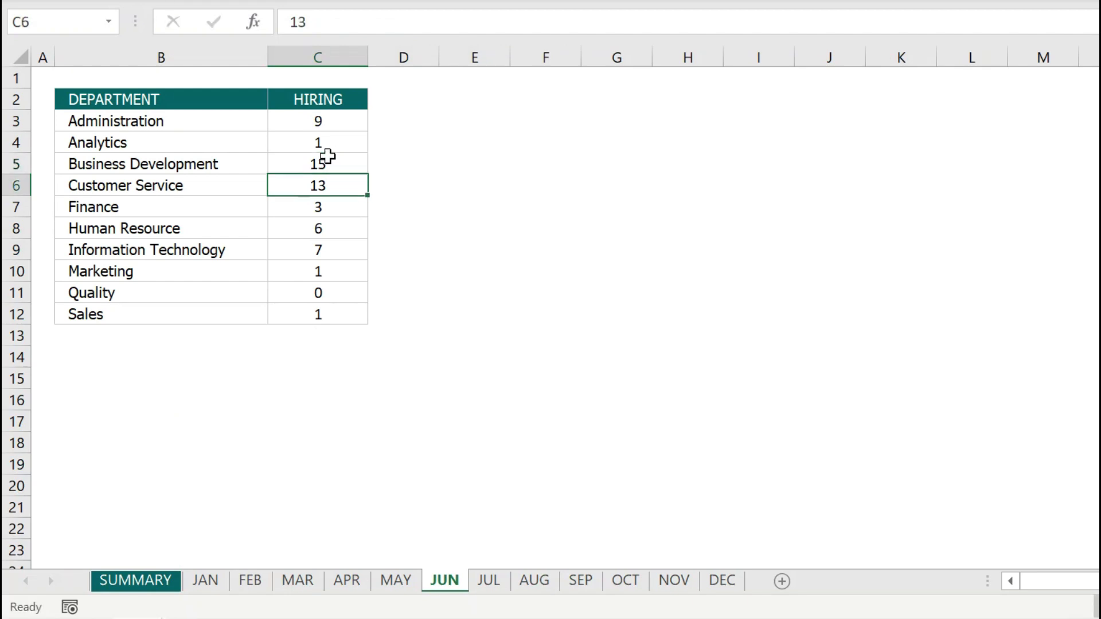
click(152, 581)
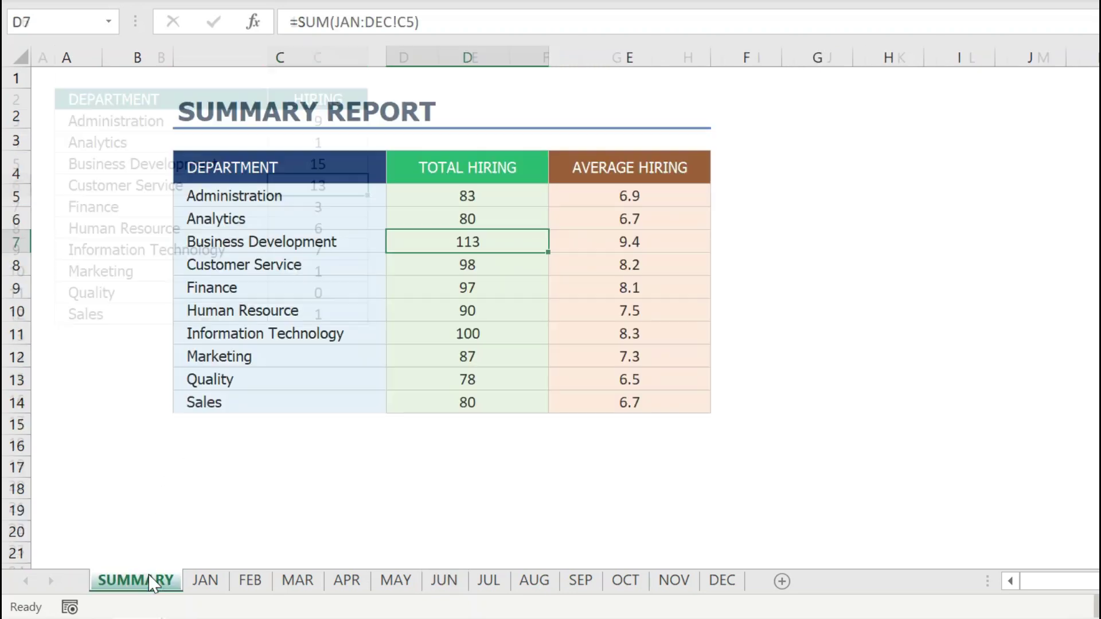